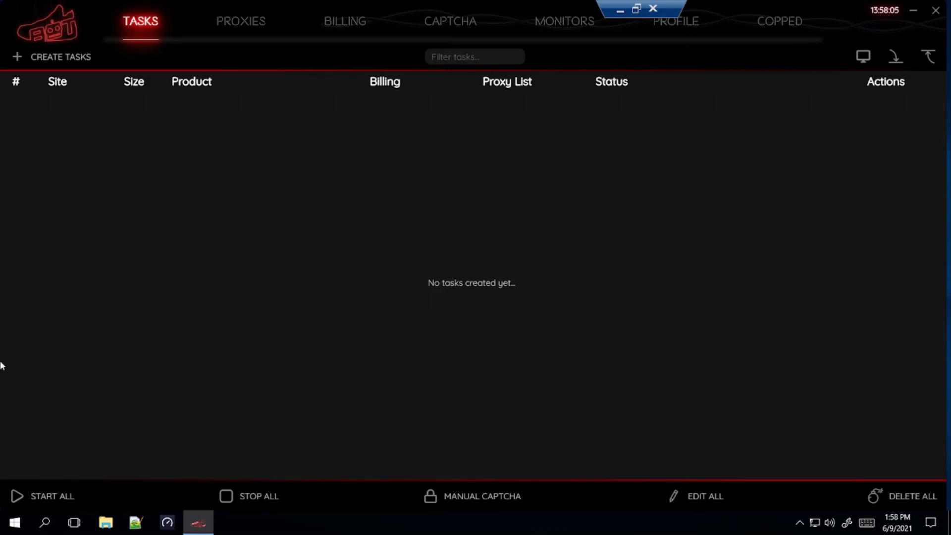
# Minimize the bot and try coupon Jaycee on a 2 Month Plan order on Oculus Proxies
pyautogui.click(621, 13)
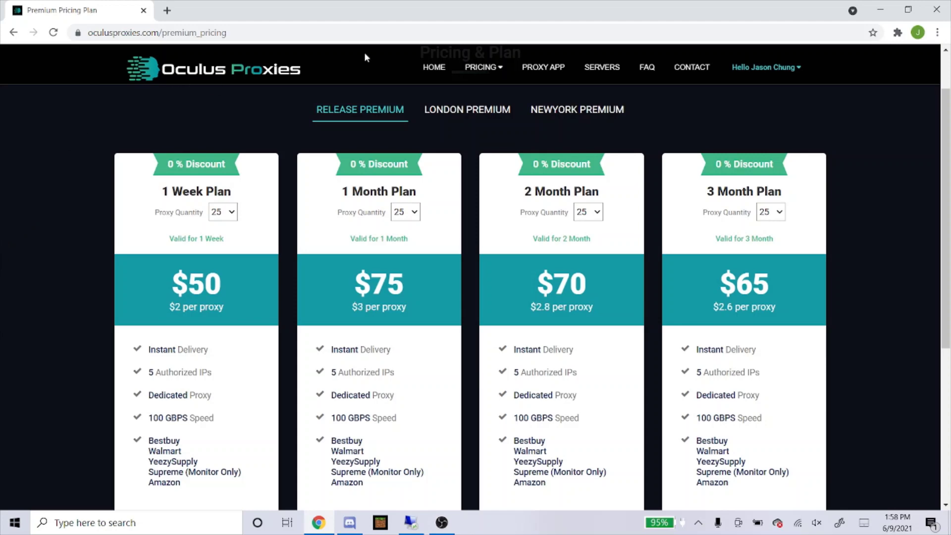
pyautogui.scroll(-1, 470, 265)
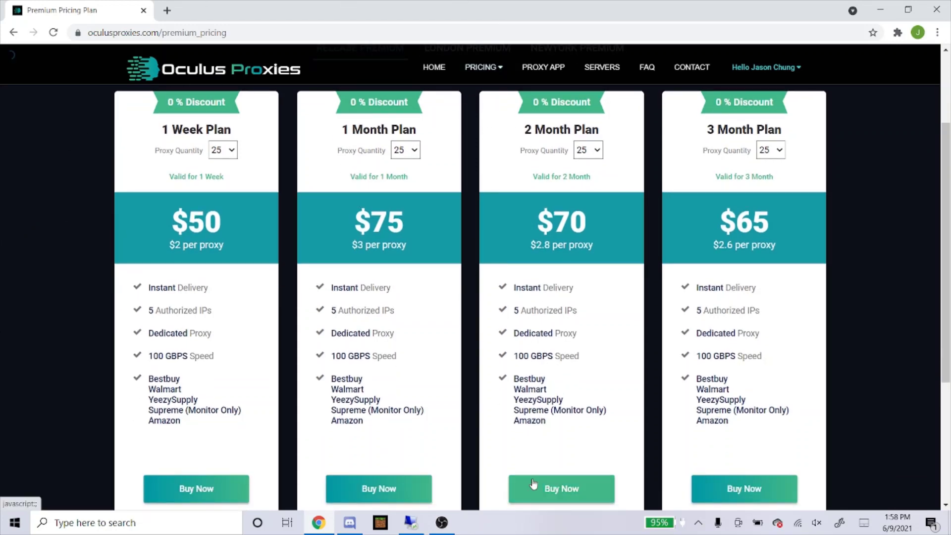
pyautogui.click(555, 488)
pyautogui.click(475, 123)
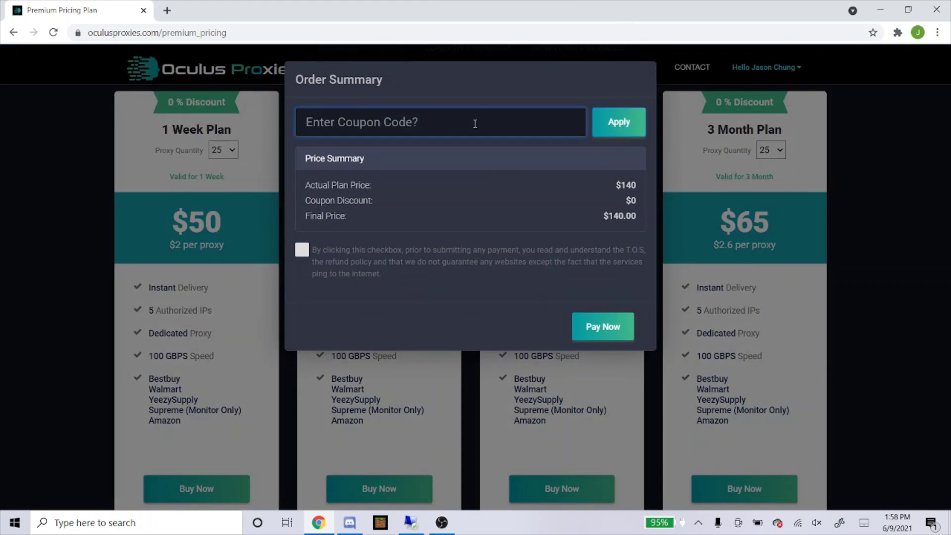
pyautogui.write('Jaycee')
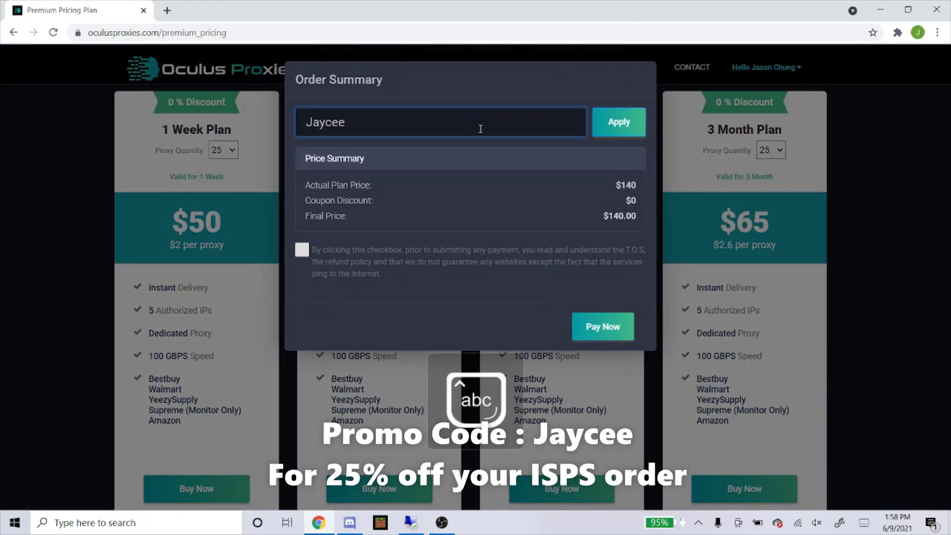
pyautogui.click(619, 123)
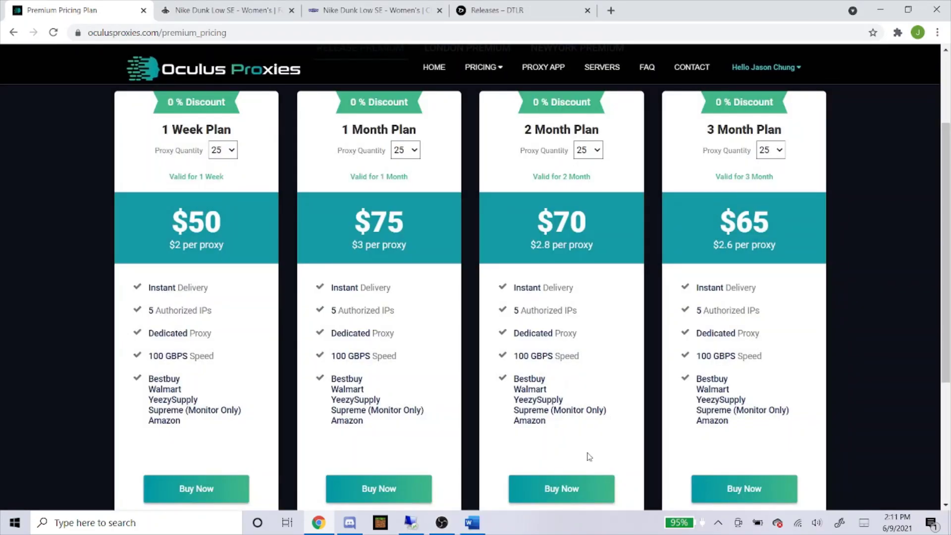
# Reapply coupon Jaycee to a new 2 Month Plan order, confirming the $105 price
pyautogui.click(584, 487)
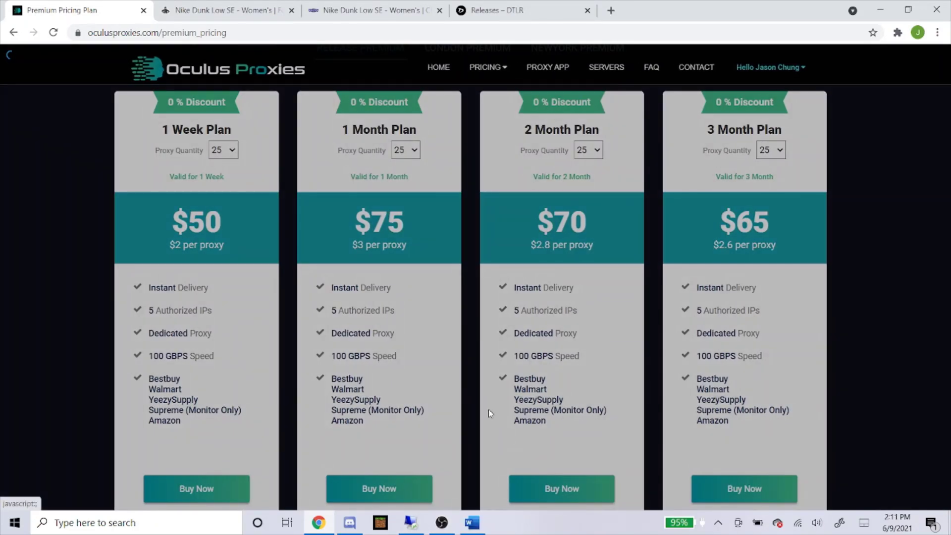
pyautogui.write('J')
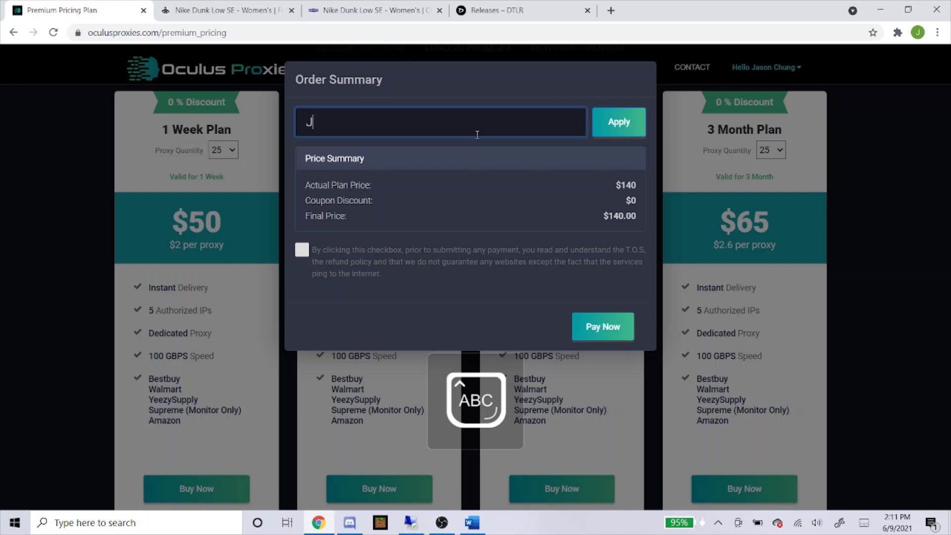
pyautogui.write('aycee')
pyautogui.click(601, 119)
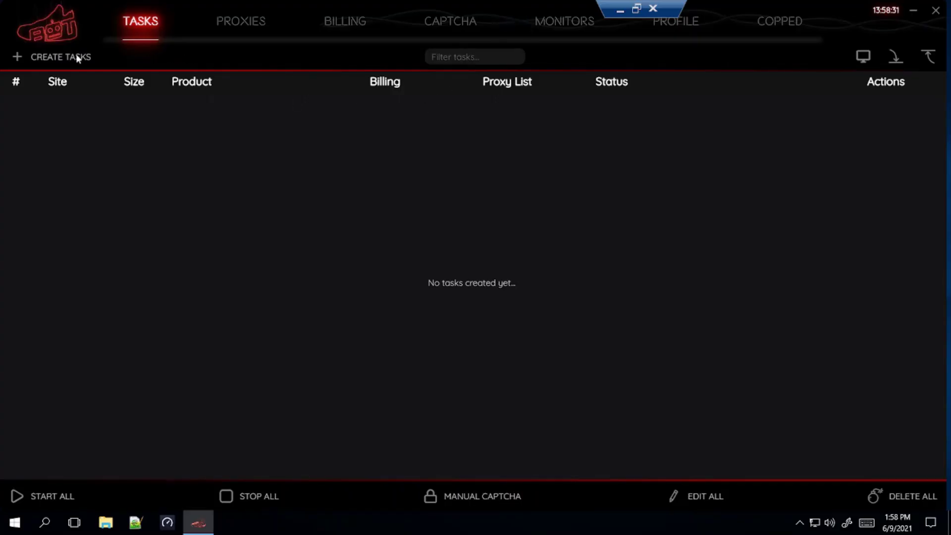
# Create a Footlocker task in Smooth mode, focus its SKU field, then minimise NSB
pyautogui.click(77, 57)
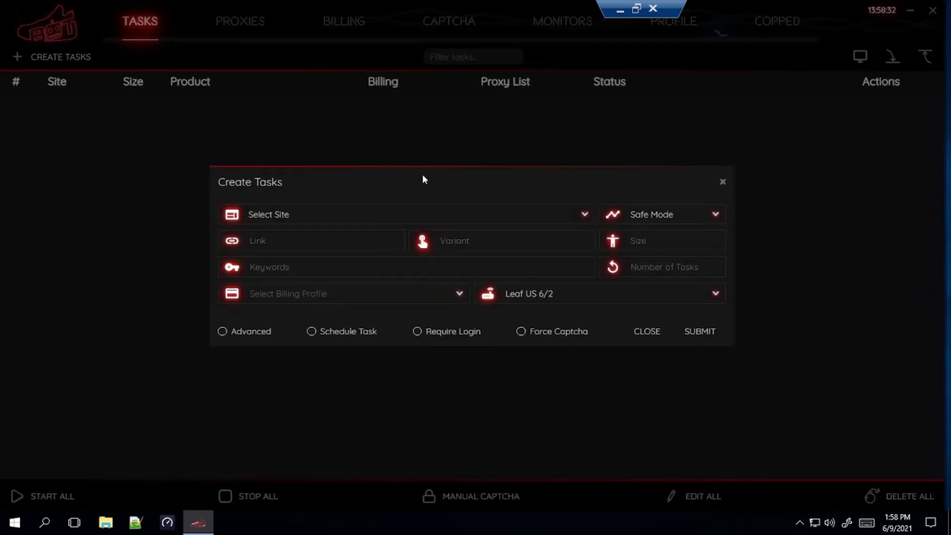
pyautogui.click(402, 219)
pyautogui.write('footlocker')
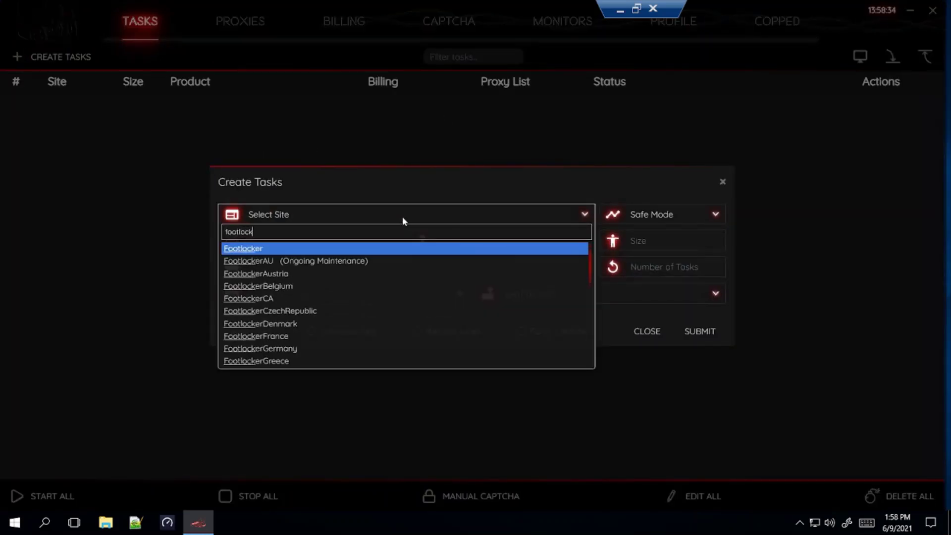
pyautogui.press('Return')
pyautogui.click(642, 216)
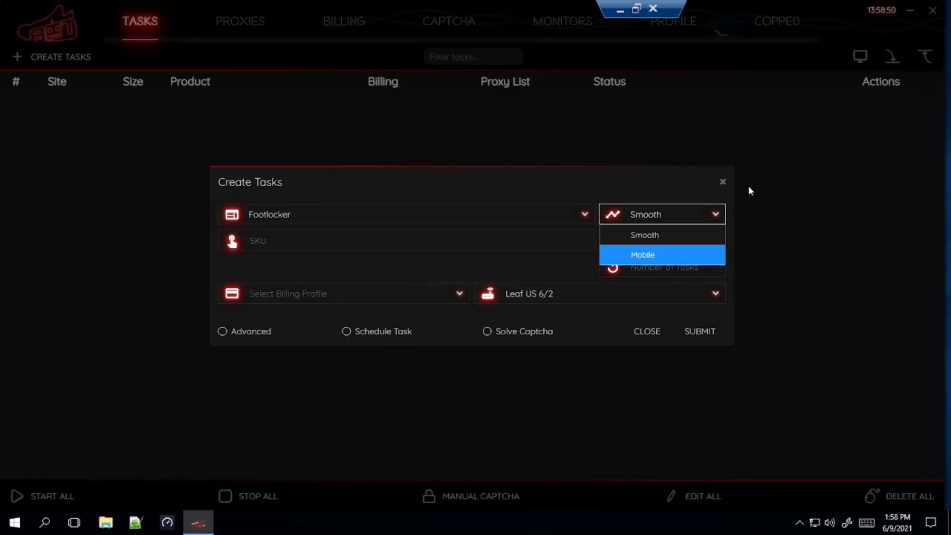
pyautogui.click(647, 235)
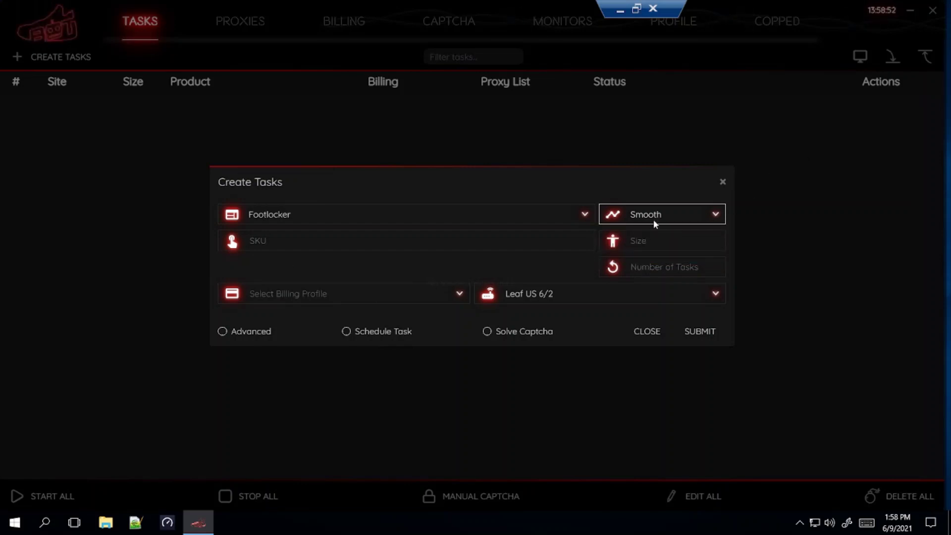
pyautogui.click(381, 242)
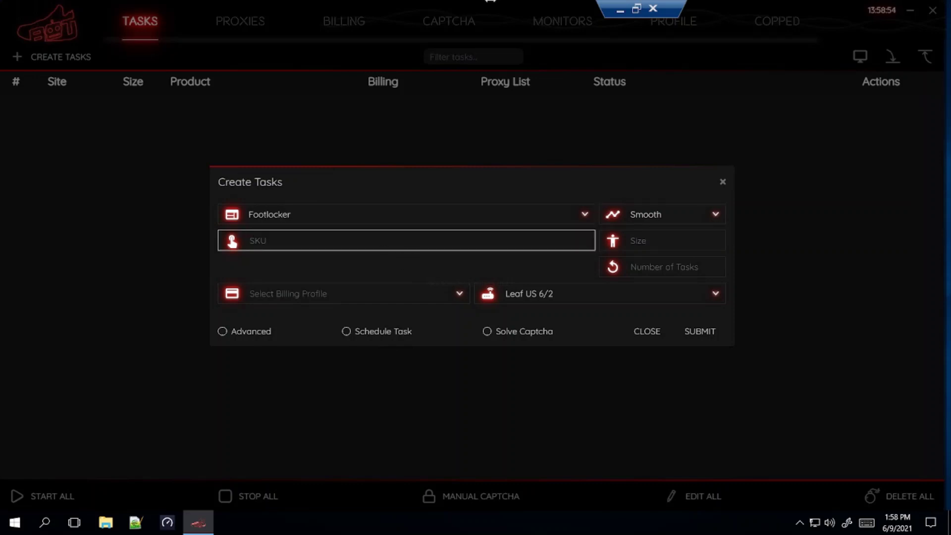
pyautogui.click(621, 11)
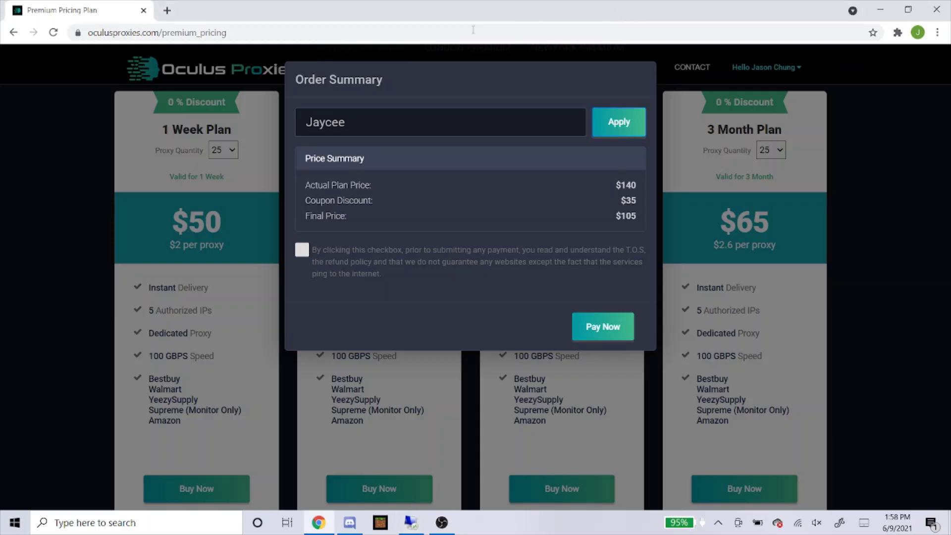
# Go to footlocker.com's release calendar in a new browser tab
pyautogui.click(168, 11)
pyautogui.write('fot')
pyautogui.press('BackSpace')
pyautogui.write('otlocker.com')
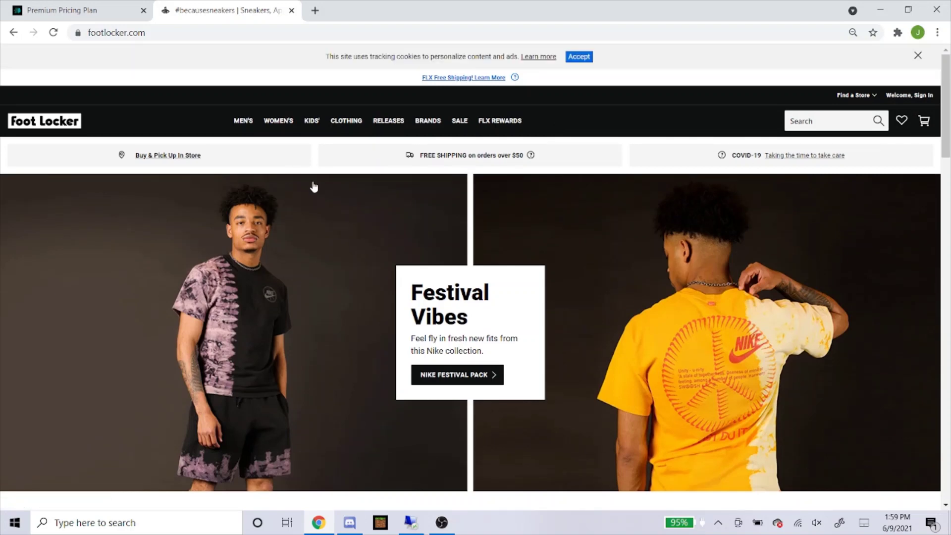
pyautogui.click(389, 123)
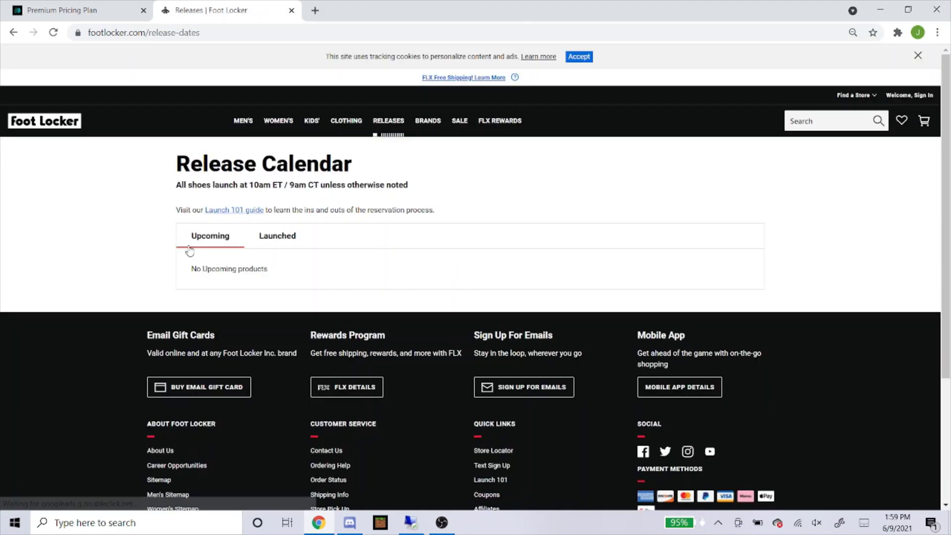
pyautogui.scroll(-1, 189, 257)
pyautogui.scroll(-3, 189, 260)
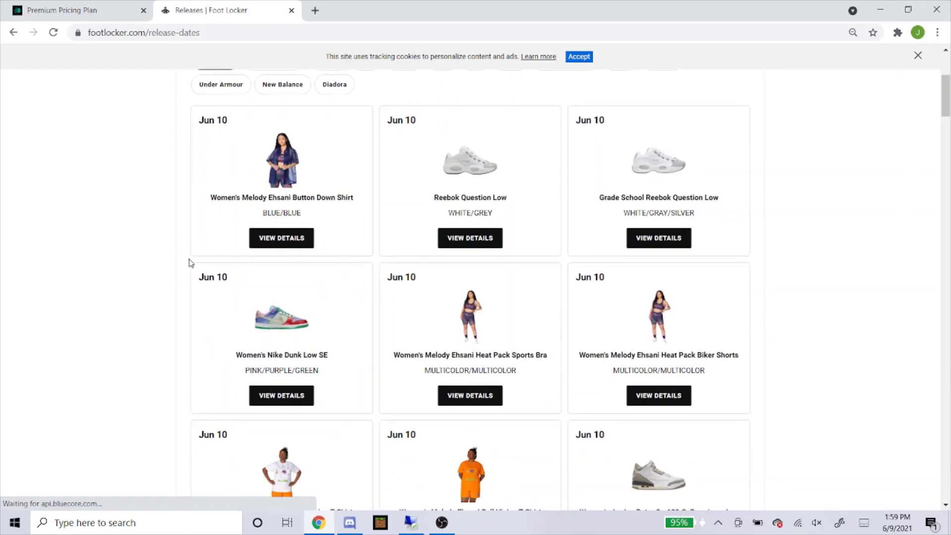
pyautogui.scroll(-2, 195, 256)
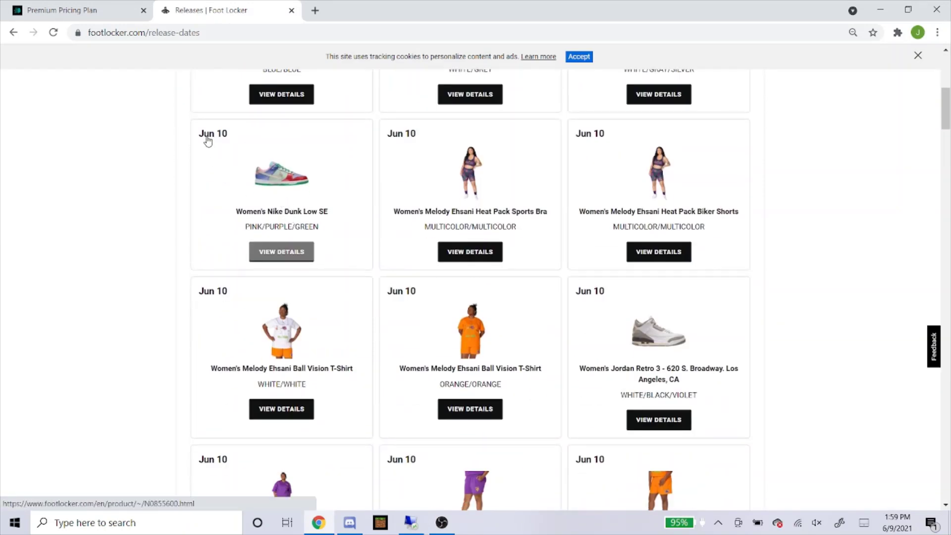
# Open the Women's Nike Dunk Low SE page and copy product number N0855600
pyautogui.click(287, 191)
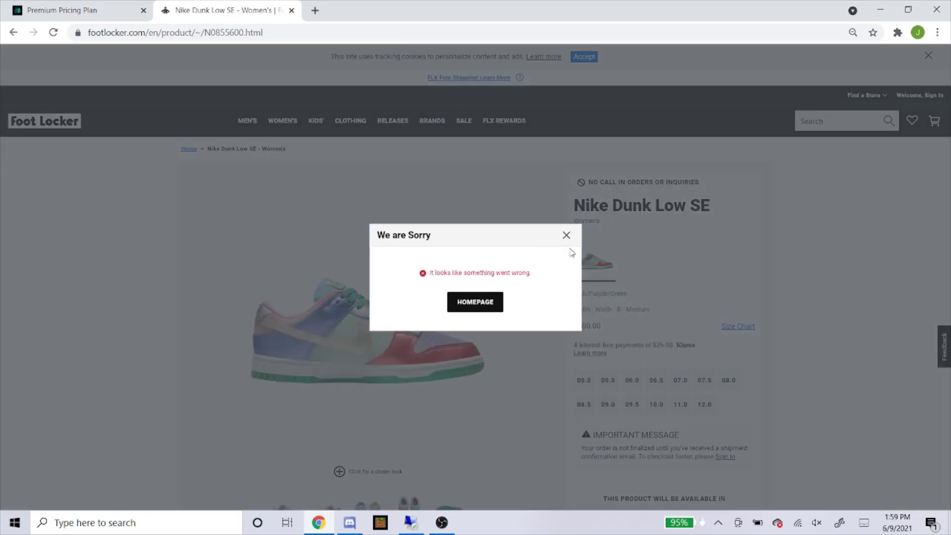
pyautogui.click(566, 236)
pyautogui.scroll(-2, 303, 187)
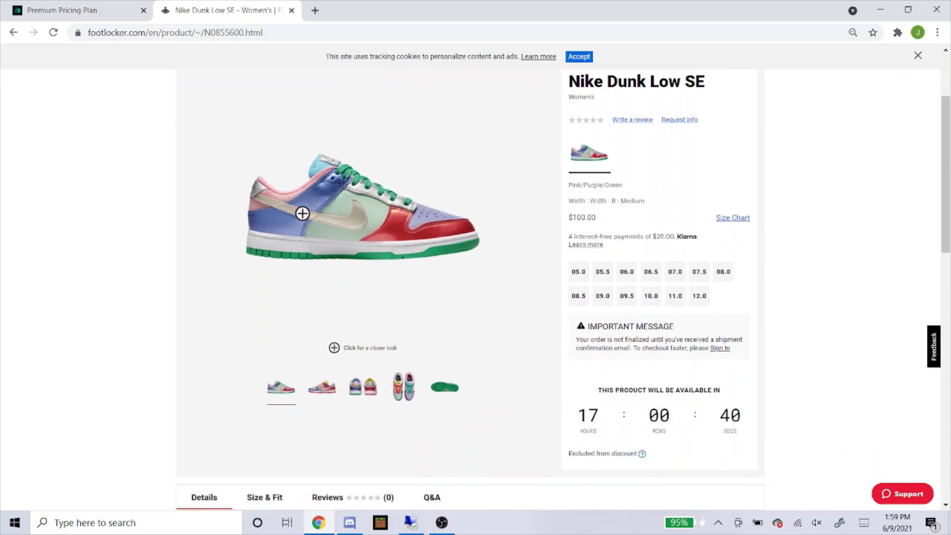
pyautogui.click(577, 278)
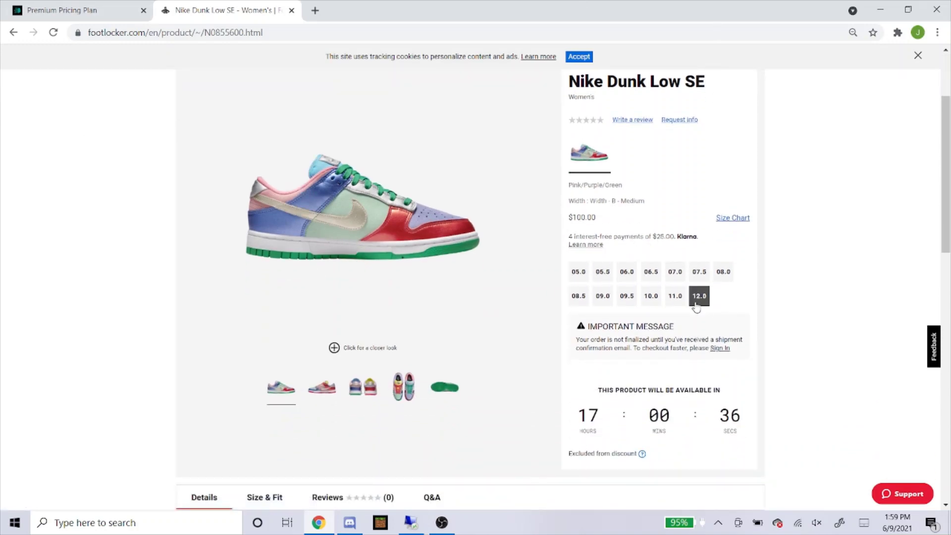
pyautogui.scroll(-3, 347, 351)
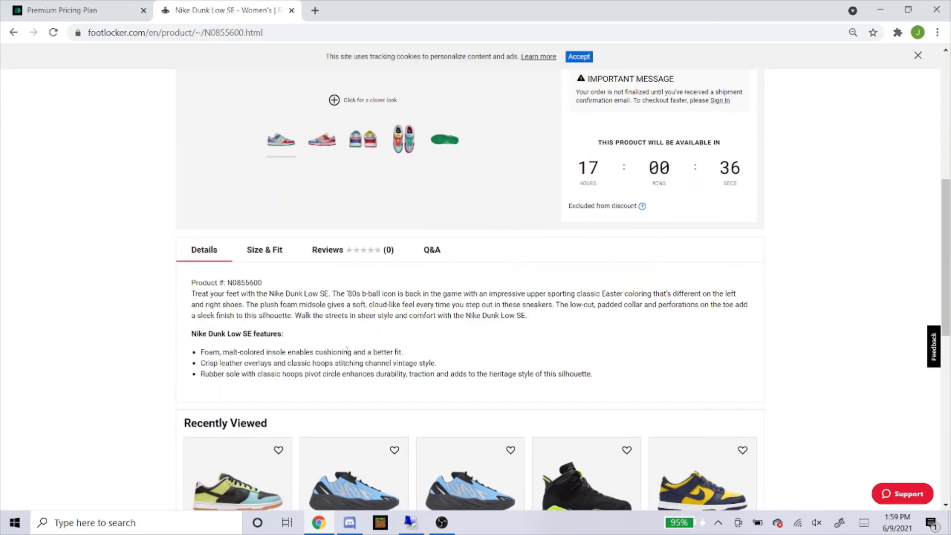
pyautogui.doubleClick(245, 283)
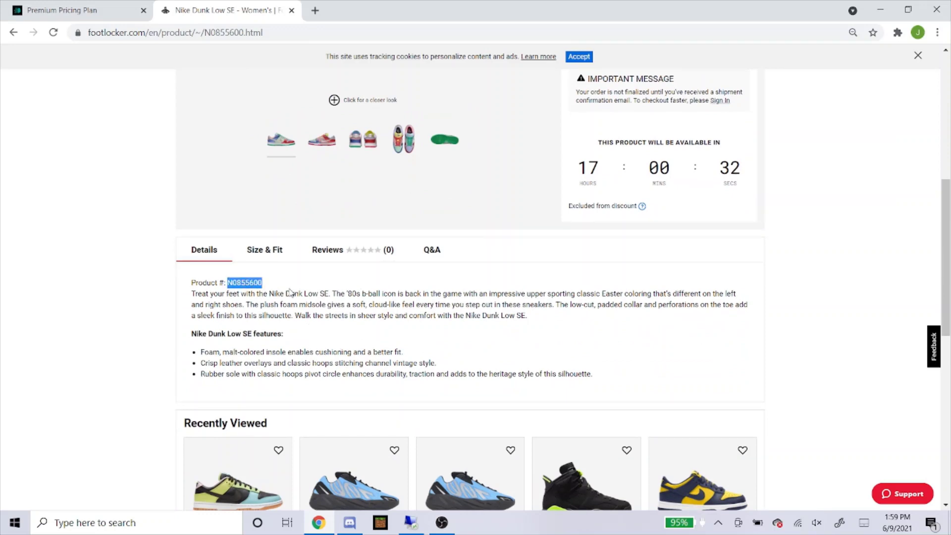
pyautogui.rightClick(245, 282)
pyautogui.click(262, 291)
# Paste N0855600 into the Footlocker task's SKU field
pyautogui.click(416, 521)
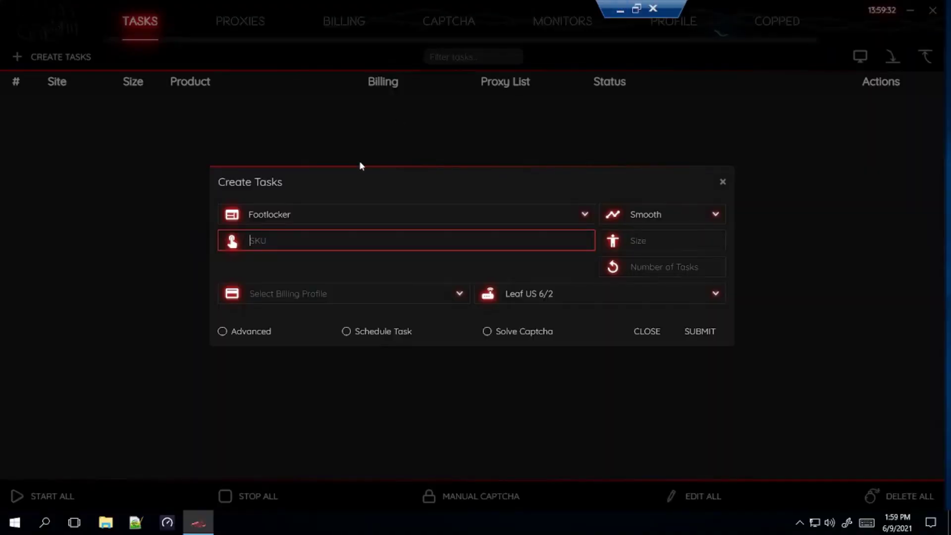
pyautogui.rightClick(301, 241)
pyautogui.click(325, 266)
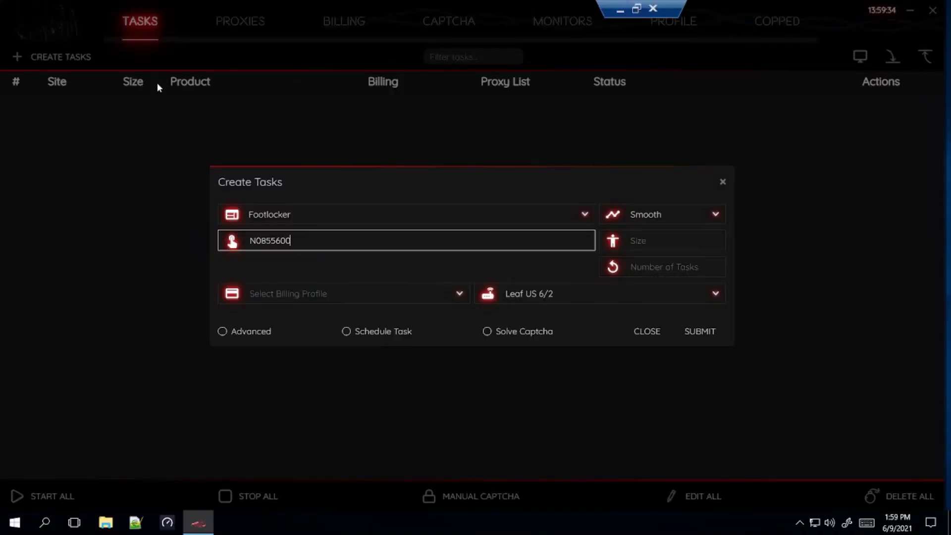
# Check Foot Locker's size range, then fill the Size field with sizes 7 through 12
pyautogui.click(635, 242)
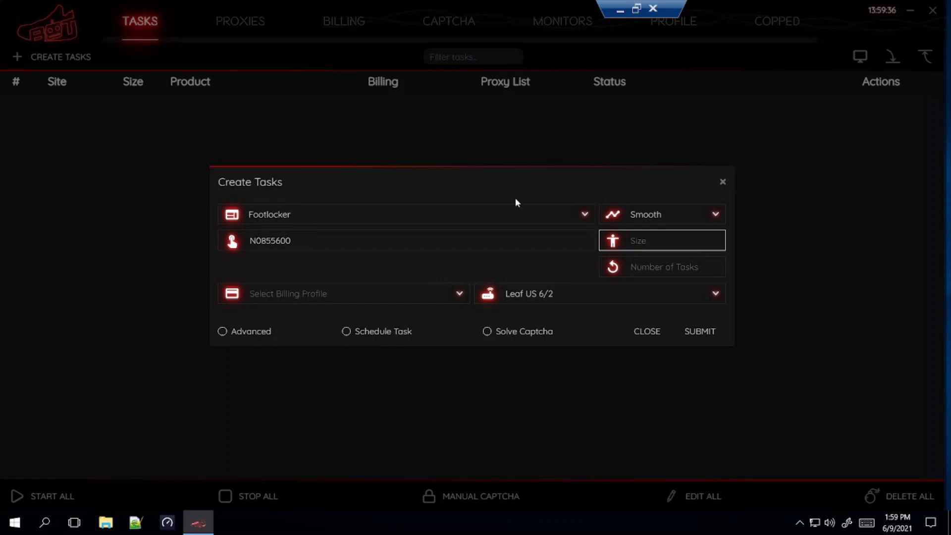
pyautogui.click(619, 12)
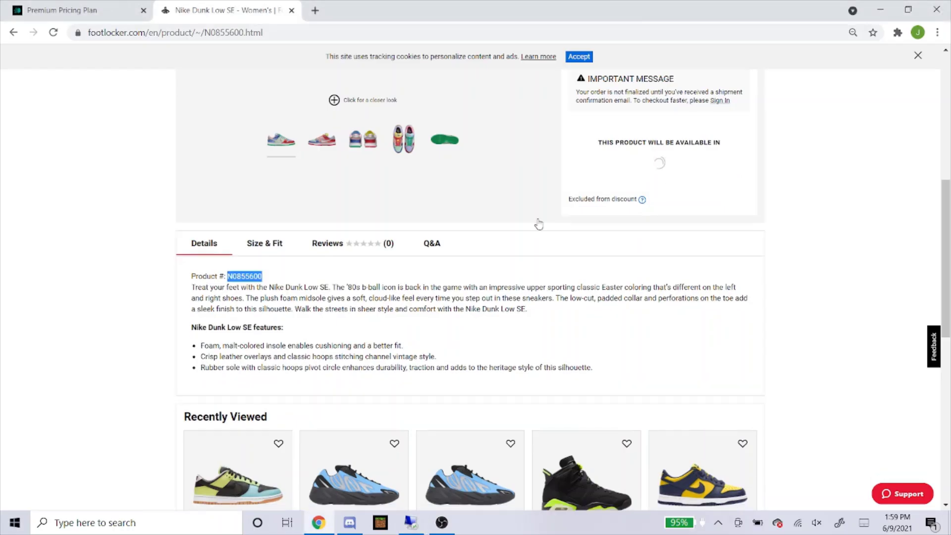
pyautogui.scroll(3, 592, 211)
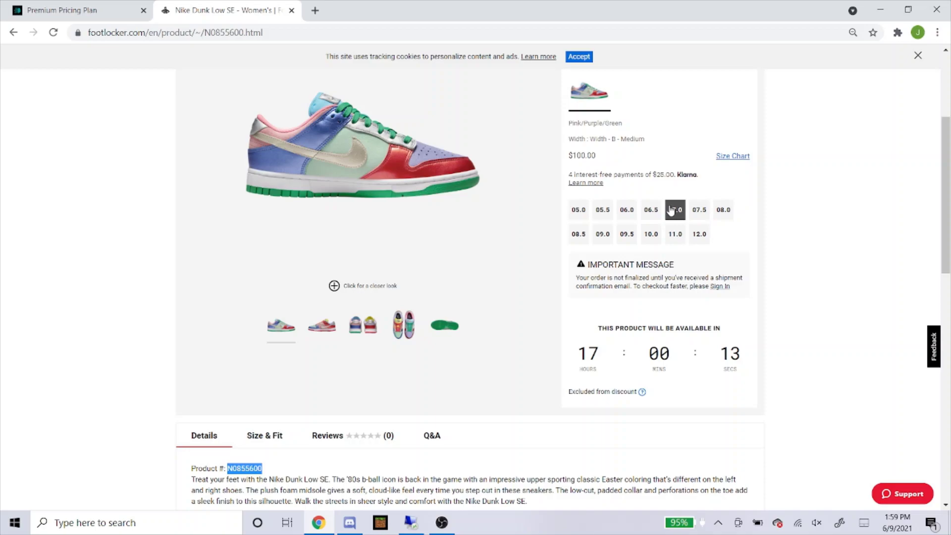
pyautogui.click(411, 523)
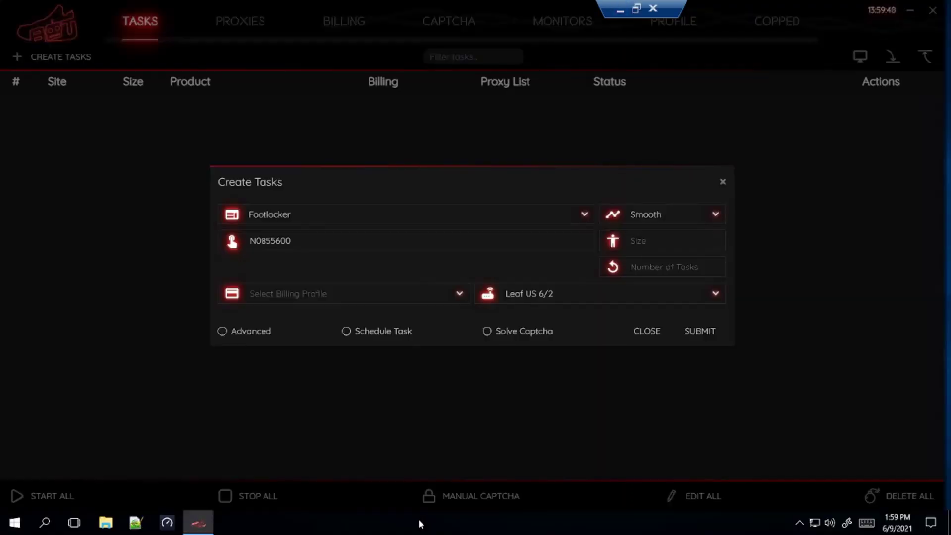
pyautogui.write('7,7.5')
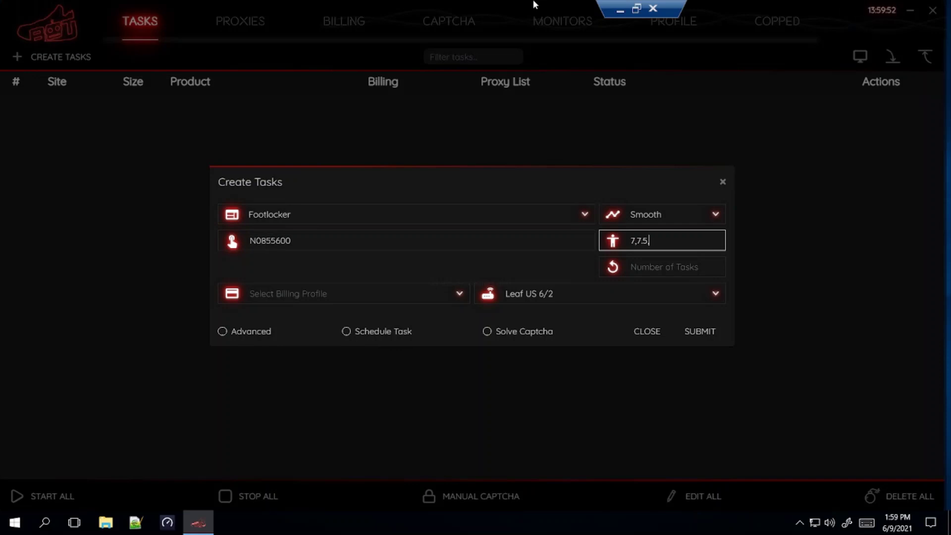
pyautogui.write(',8,8')
pyautogui.write(',9,9')
pyautogui.write(',10,10.5')
pyautogui.write(',11,11.5,12')
# Choose billing profile Jay and keep proxy list Leaf US 6/2
pyautogui.click(363, 296)
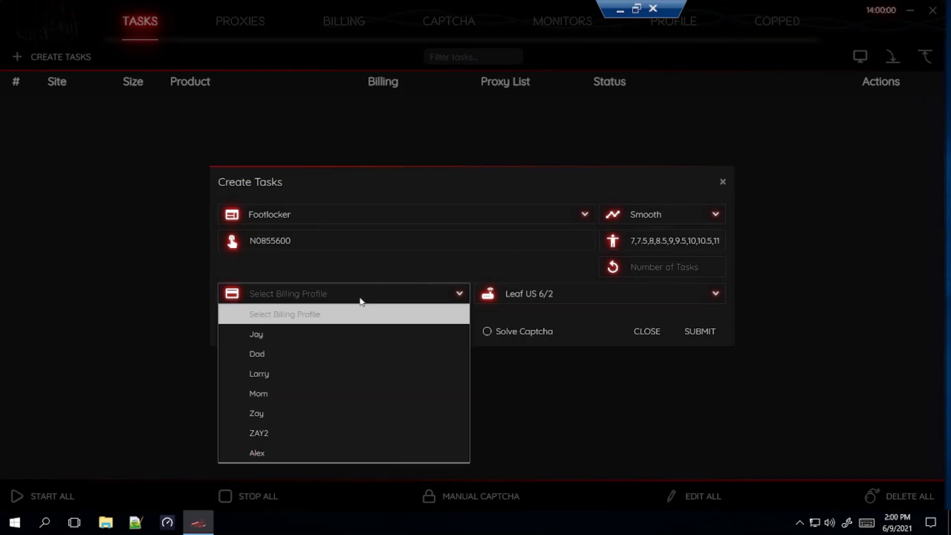
pyautogui.click(275, 334)
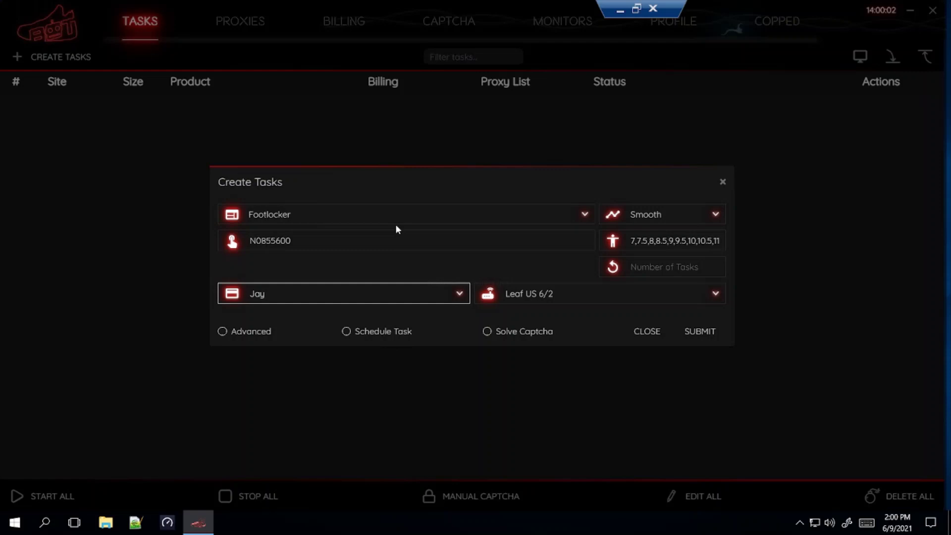
pyautogui.click(438, 266)
pyautogui.click(541, 294)
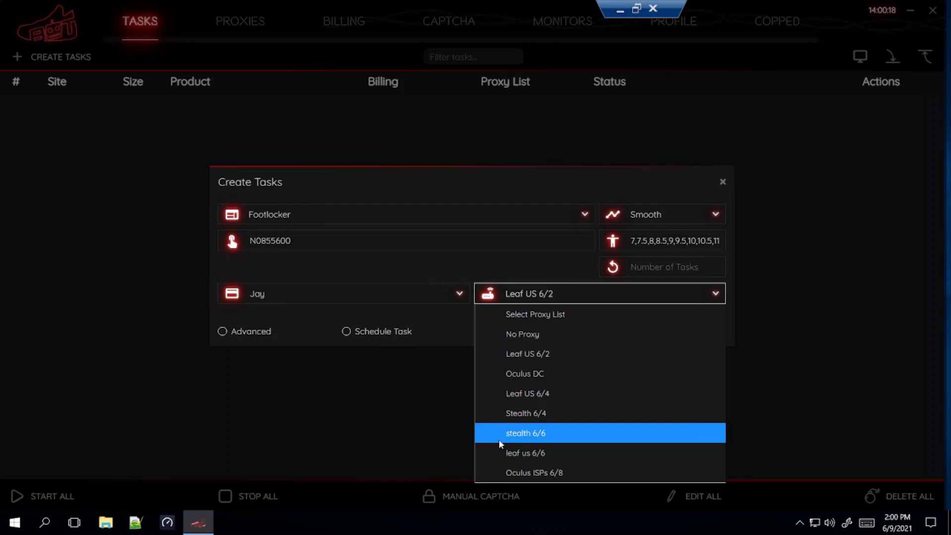
pyautogui.click(518, 473)
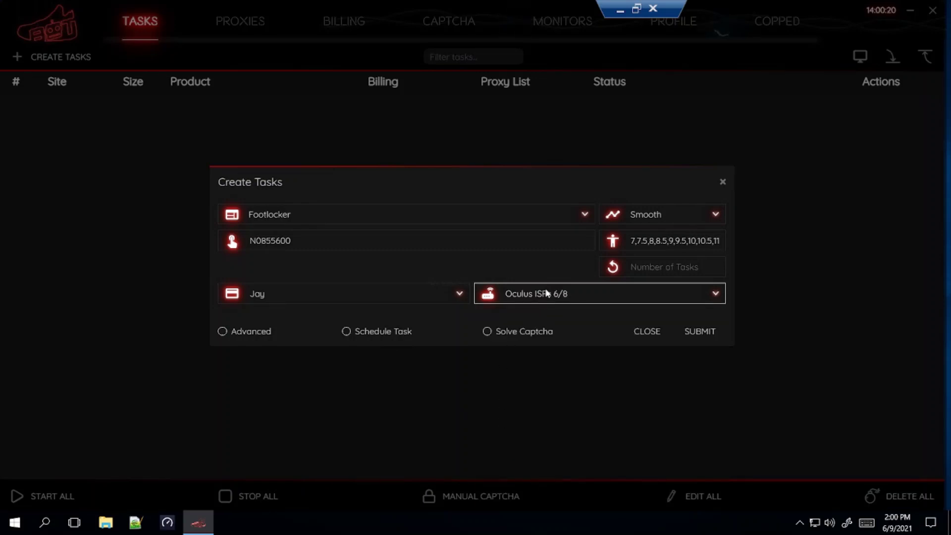
pyautogui.click(543, 295)
pyautogui.click(542, 351)
# Schedule the Footlocker task for 06:50:00 AM and submit it
pyautogui.click(223, 332)
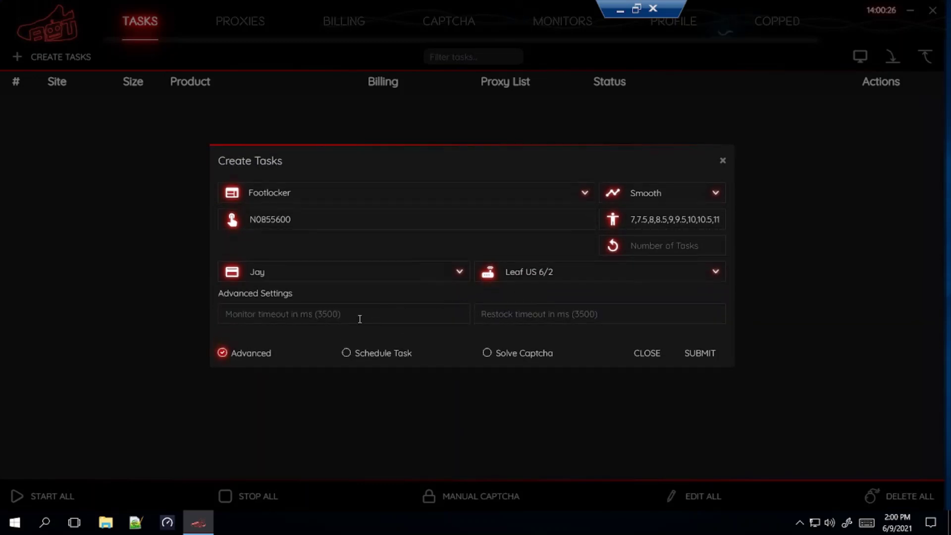
pyautogui.click(242, 353)
pyautogui.click(390, 331)
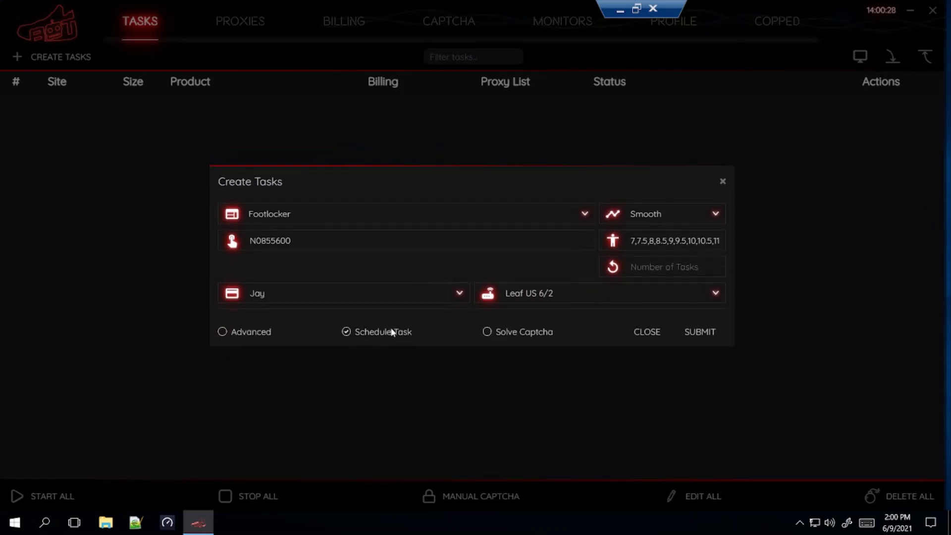
pyautogui.click(509, 308)
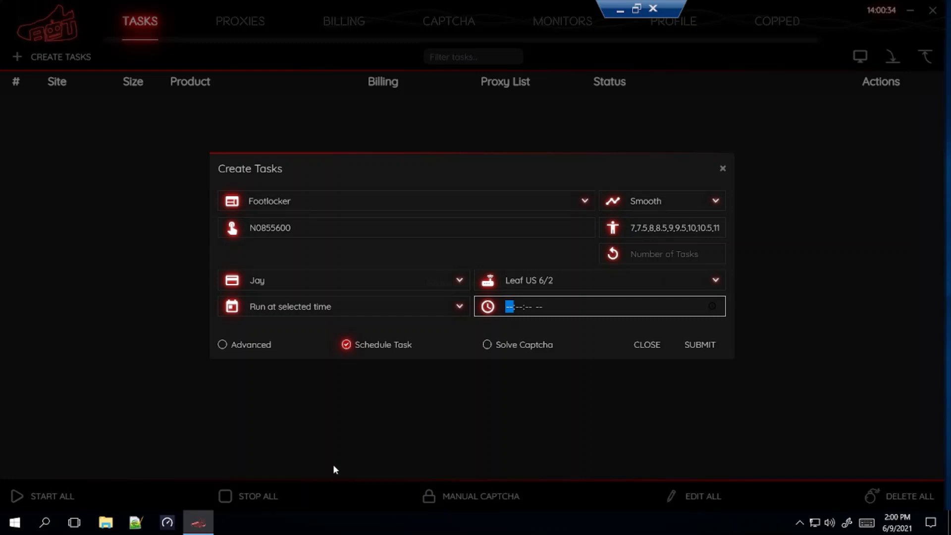
pyautogui.write('065000')
pyautogui.write('a')
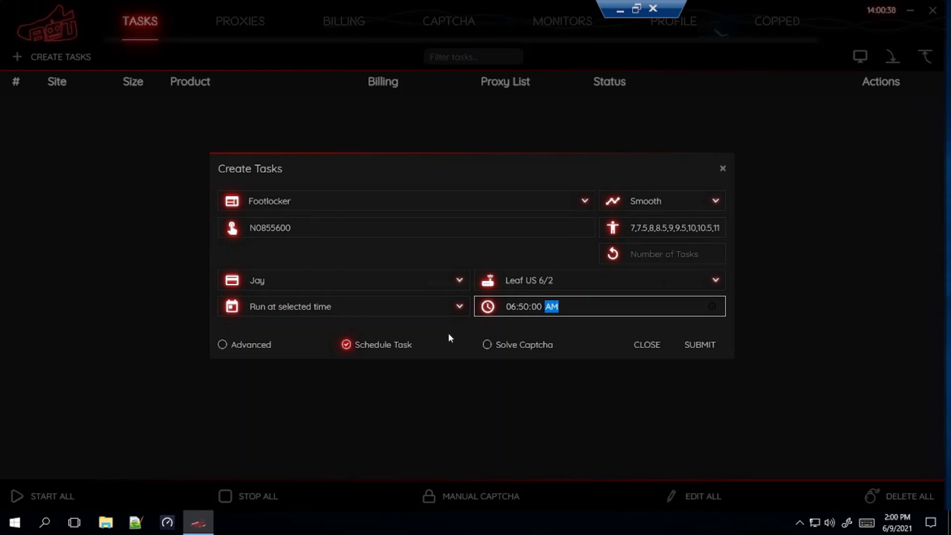
pyautogui.click(448, 335)
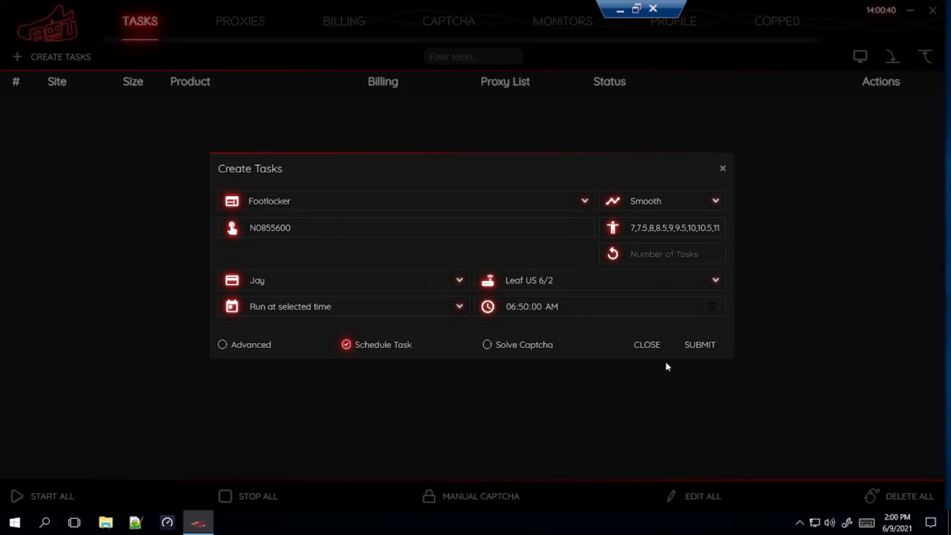
pyautogui.click(702, 346)
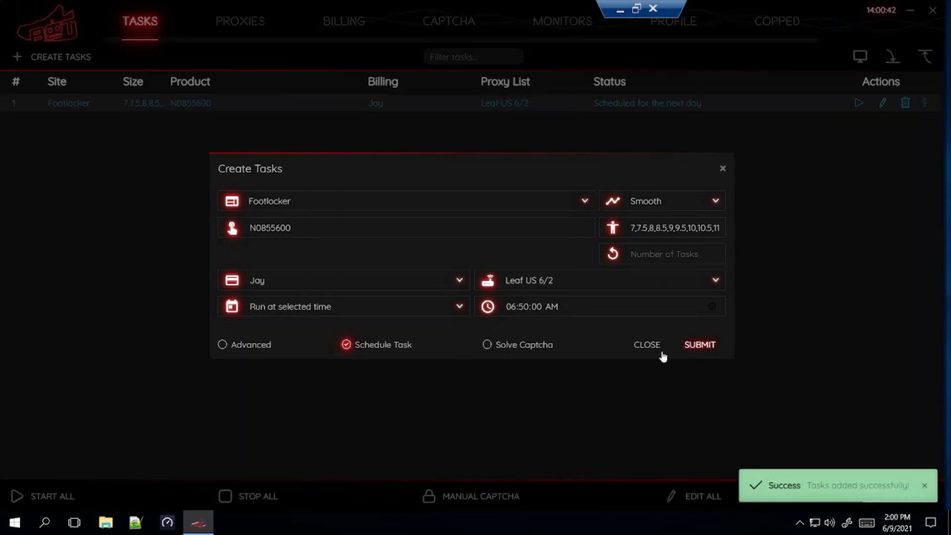
# Start a new task with site ChampsSport, keeping the previous N0855600 settings
pyautogui.click(662, 353)
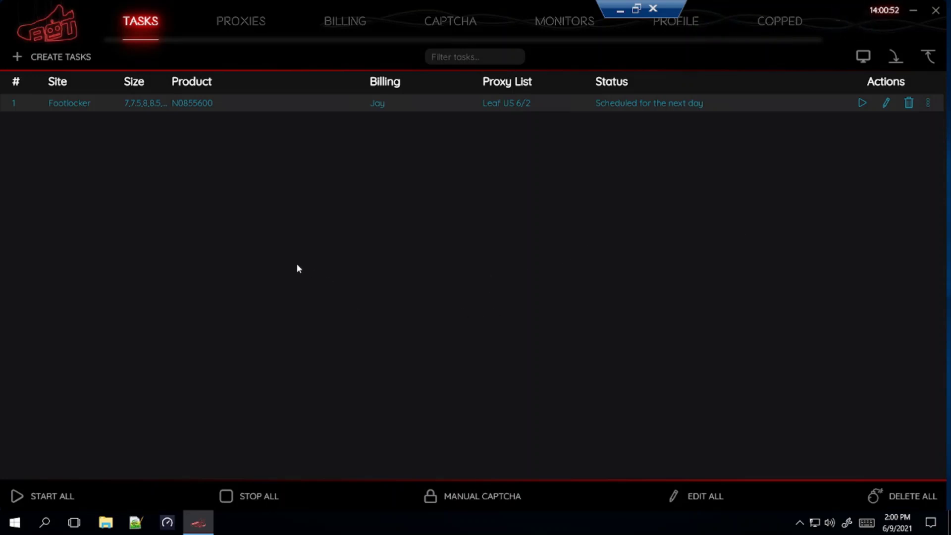
pyautogui.click(57, 58)
pyautogui.click(383, 206)
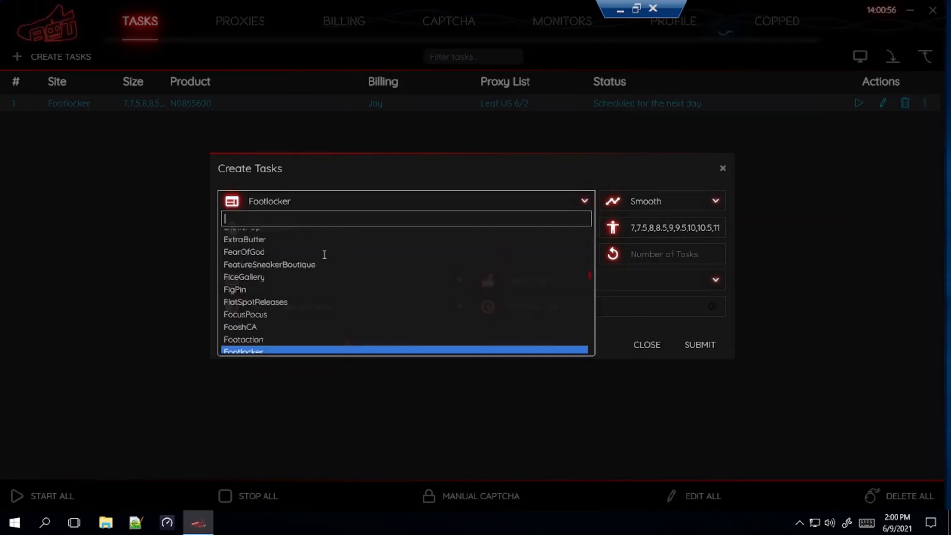
pyautogui.write('champs')
pyautogui.press('Return')
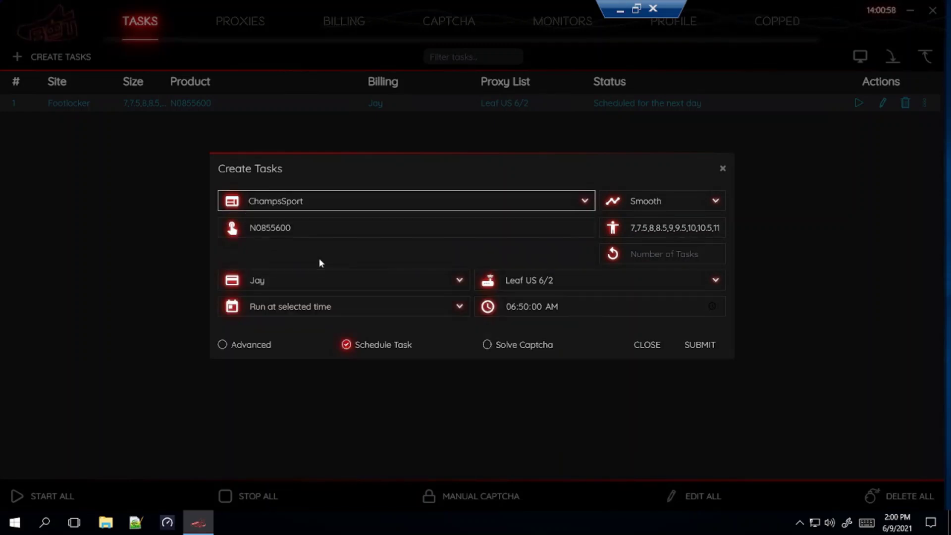
pyautogui.doubleClick(429, 223)
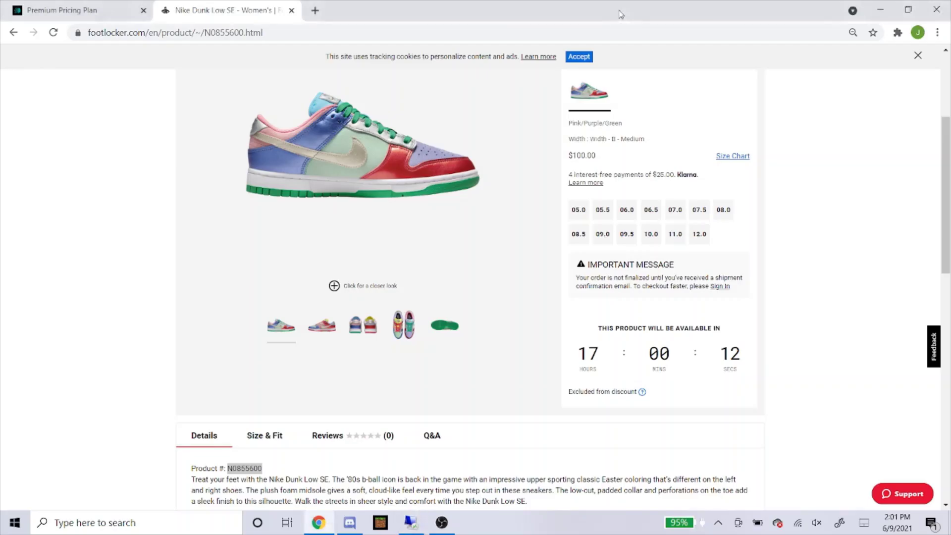
# Go to the Champs Sports release calendar in a new browser tab
pyautogui.click(621, 9)
pyautogui.click(315, 11)
pyautogui.write('cha')
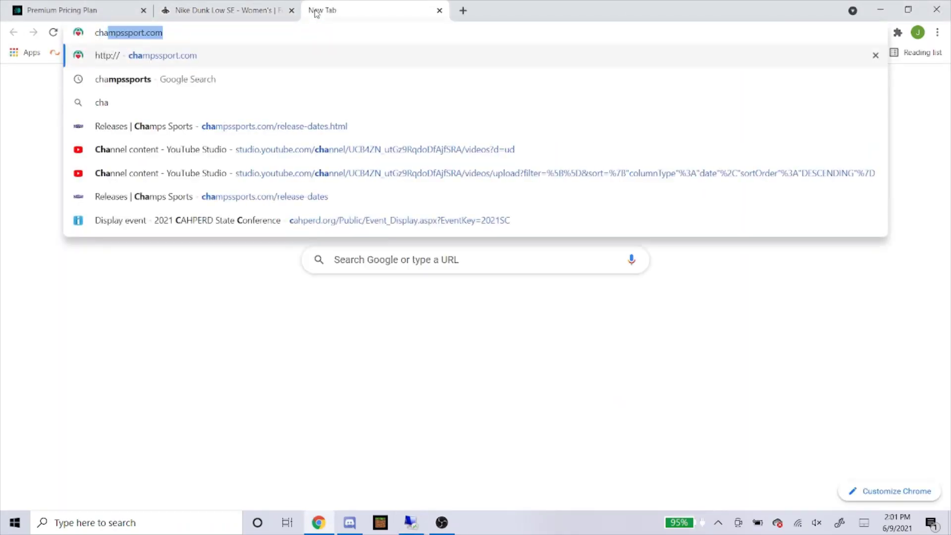
pyautogui.write('mpssports')
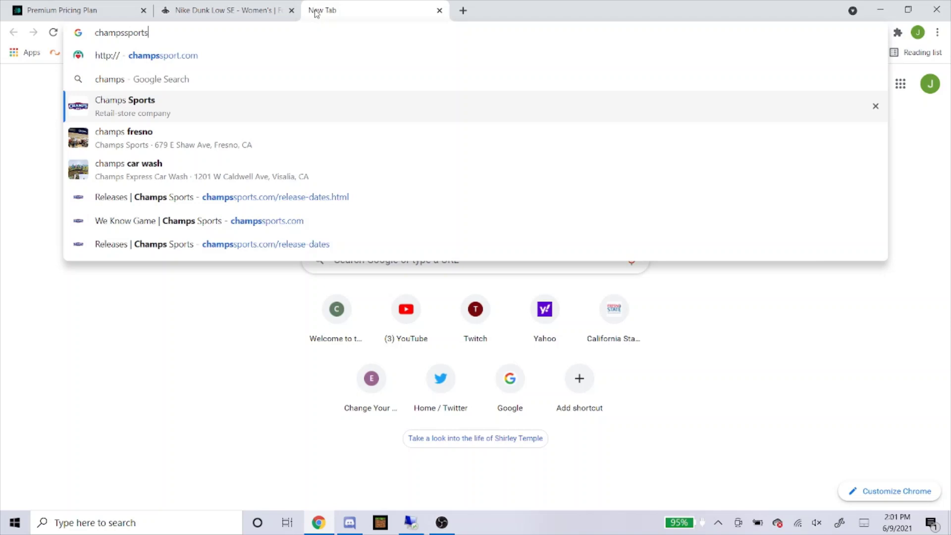
pyautogui.press('Return')
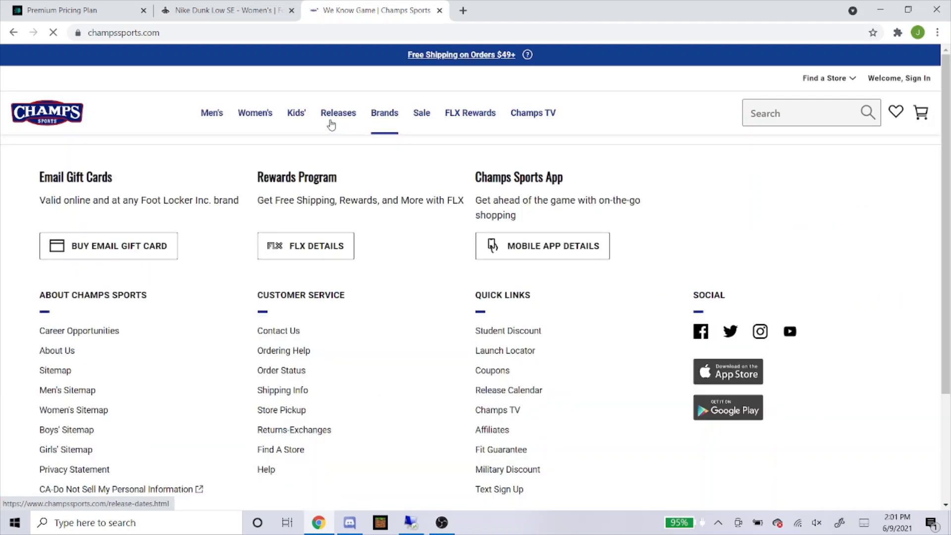
pyautogui.click(332, 122)
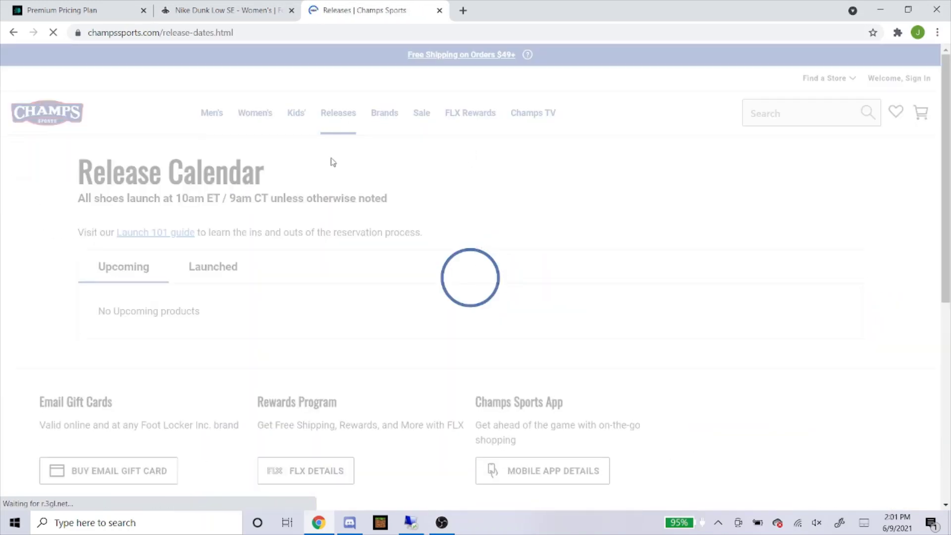
pyautogui.scroll(-3, 293, 238)
pyautogui.scroll(-2, 291, 237)
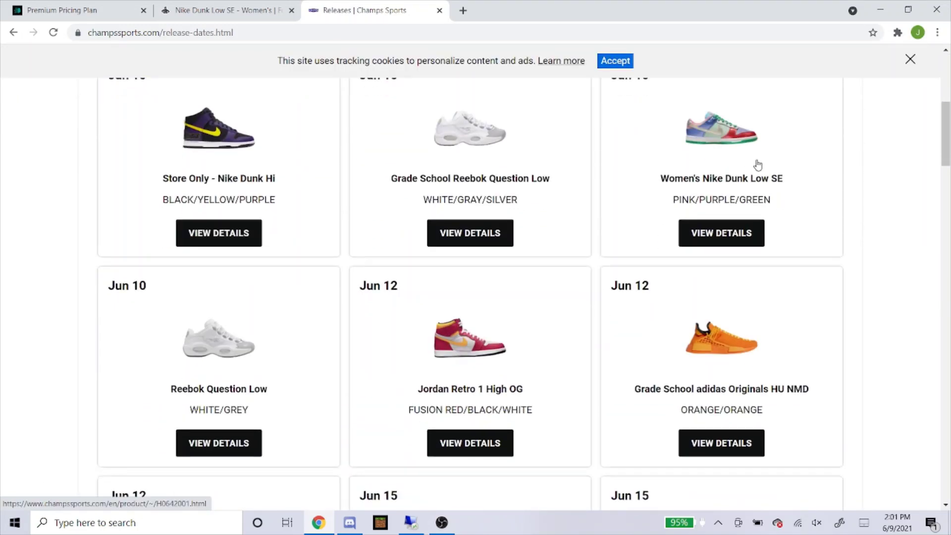
# Open the Women's Nike Dunk Low SE page, copy N0855600, and compare it with Foot Locker's listing
pyautogui.click(721, 146)
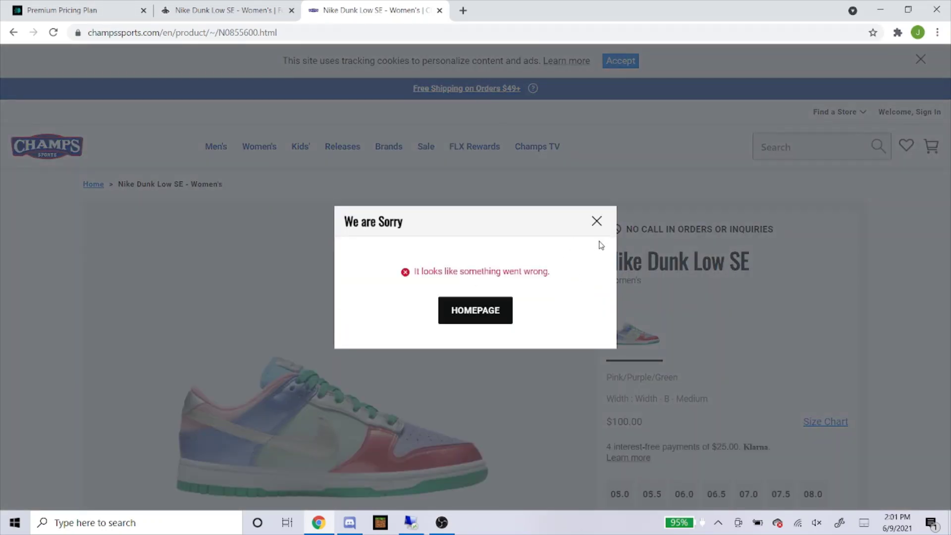
pyautogui.click(597, 220)
pyautogui.scroll(-3, 617, 273)
pyautogui.scroll(-2, 632, 223)
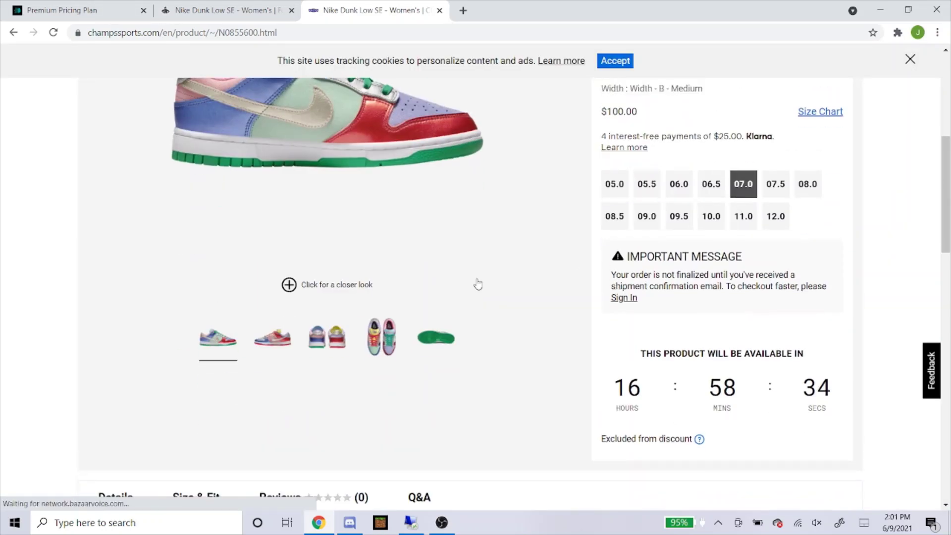
pyautogui.scroll(-3, 297, 312)
pyautogui.scroll(-2, 197, 347)
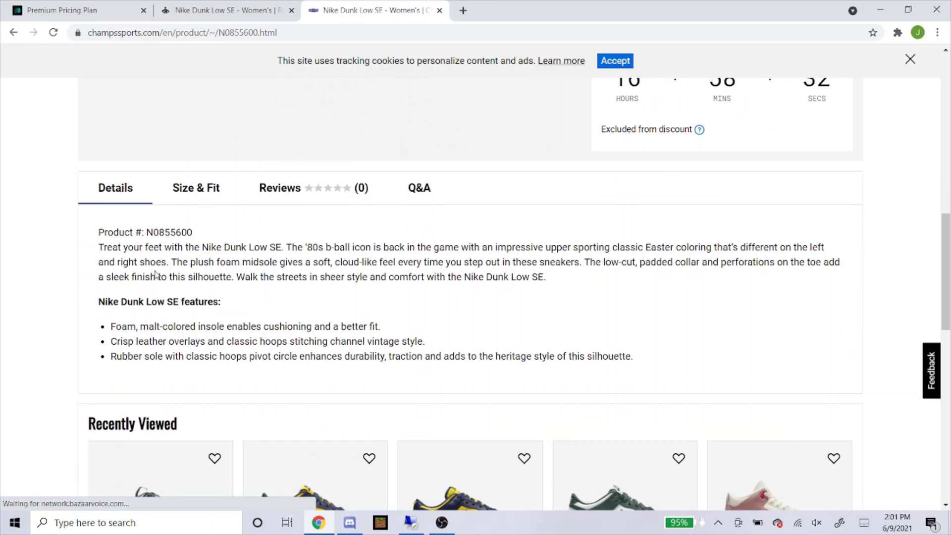
pyautogui.doubleClick(186, 232)
pyautogui.rightClick(191, 237)
pyautogui.click(209, 241)
pyautogui.scroll(3, 250, 293)
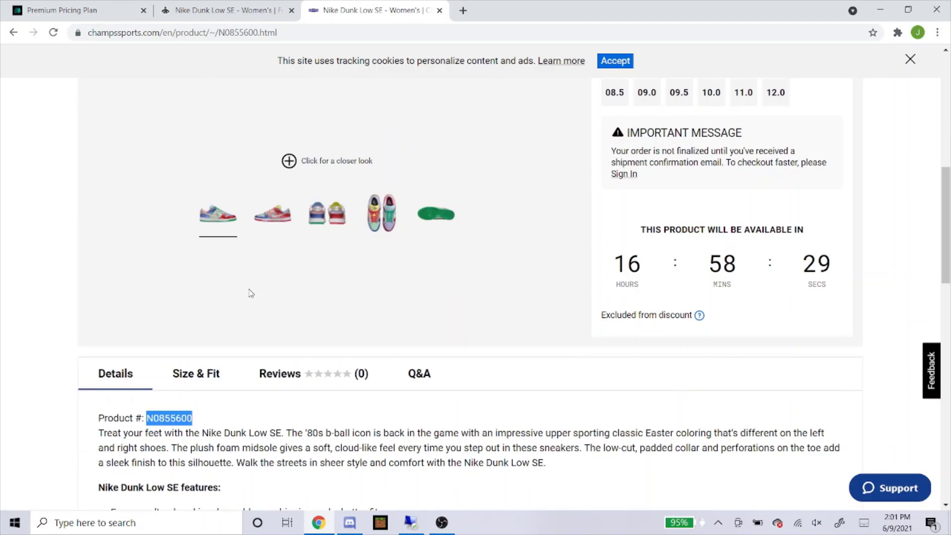
pyautogui.click(215, 11)
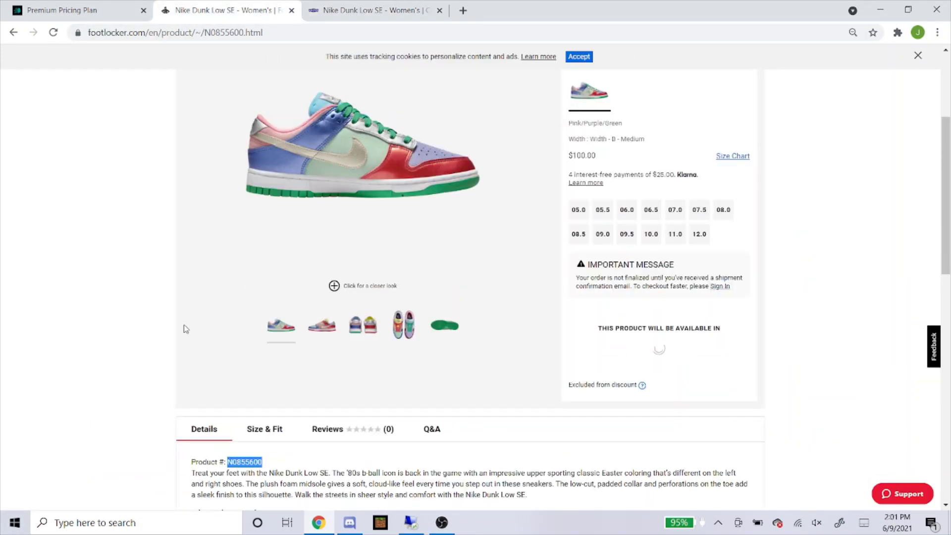
pyautogui.click(372, 10)
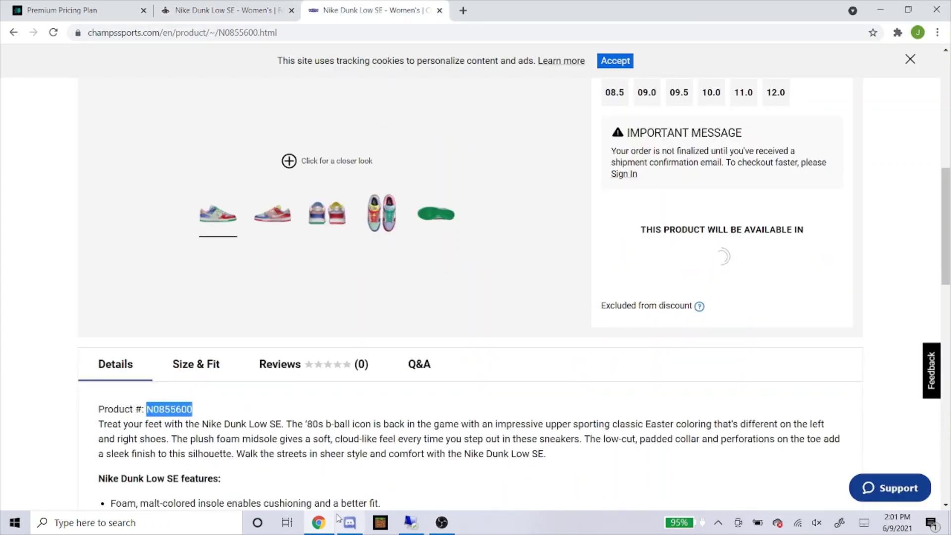
# Replace the ChampsSport task's SKU with the pasted N0855600 and submit it
pyautogui.click(410, 523)
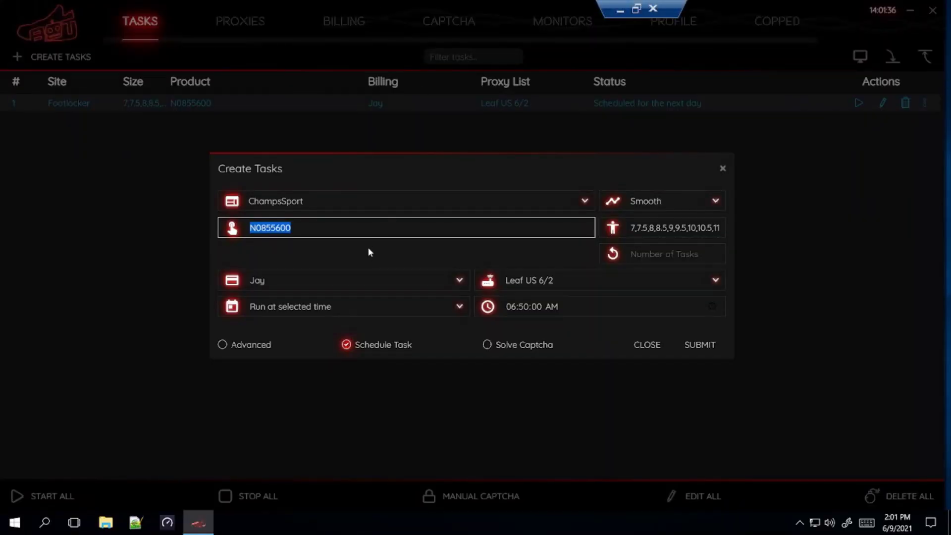
pyautogui.press('BackSpace')
pyautogui.rightClick(360, 227)
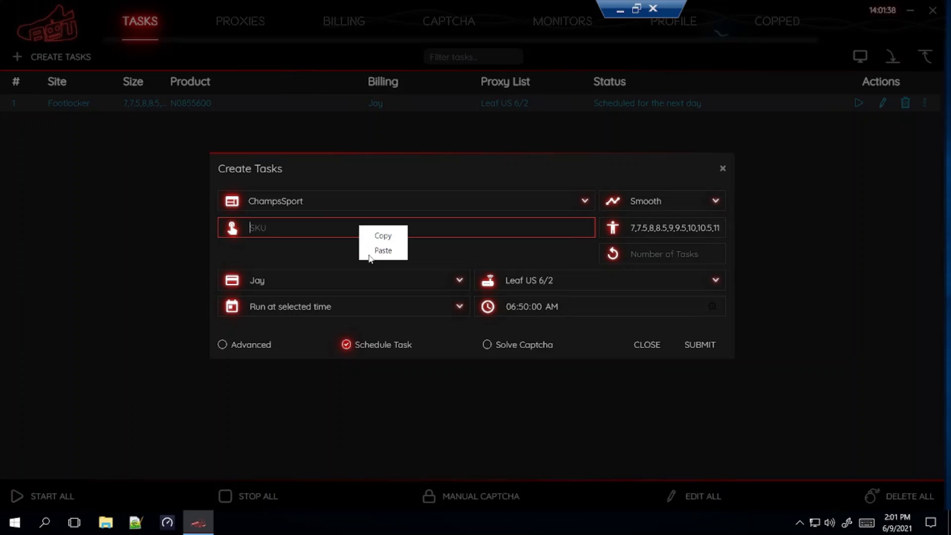
pyautogui.click(383, 250)
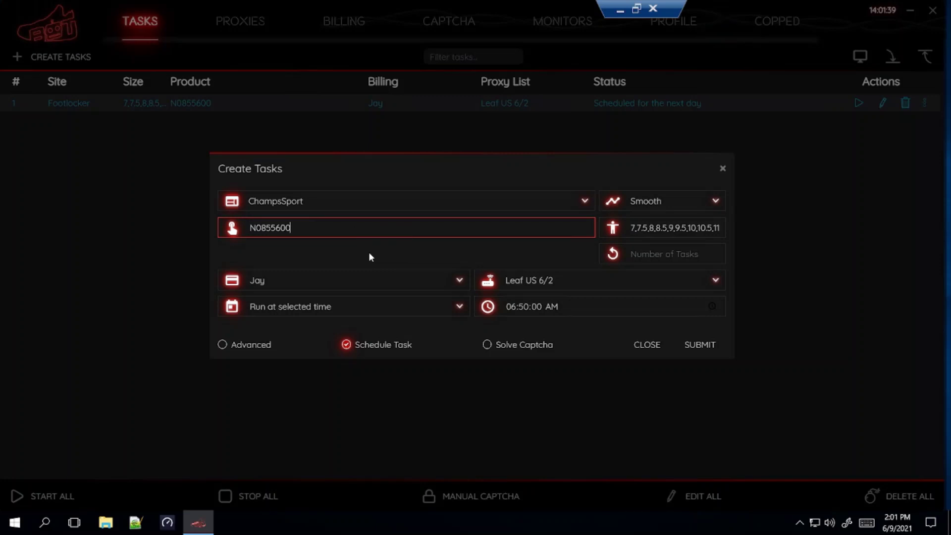
pyautogui.click(690, 348)
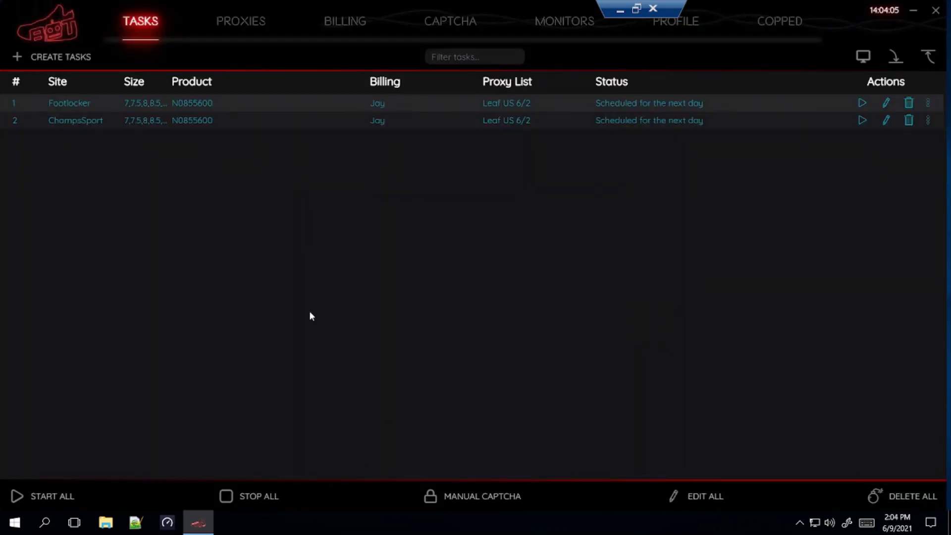
# Start a new task with DTLR as its site
pyautogui.click(70, 57)
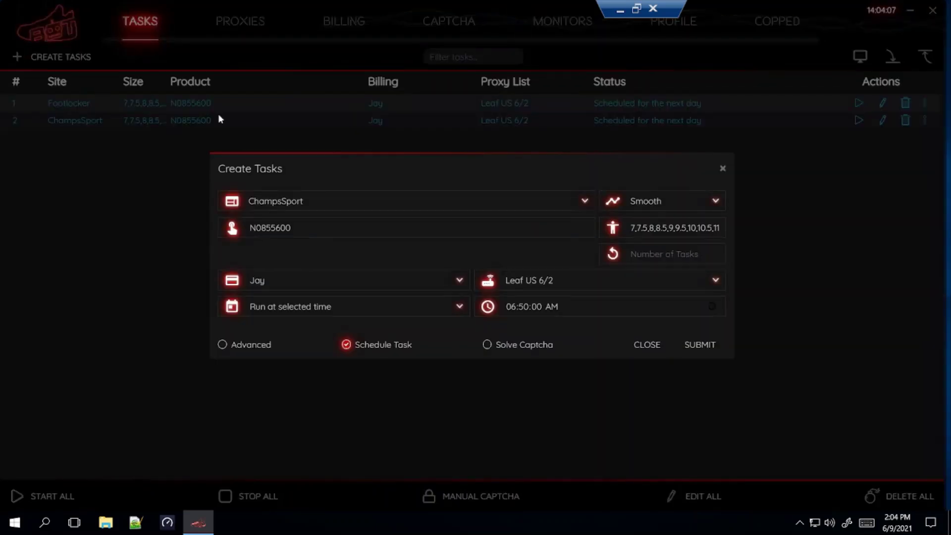
pyautogui.click(309, 201)
pyautogui.write('dtr')
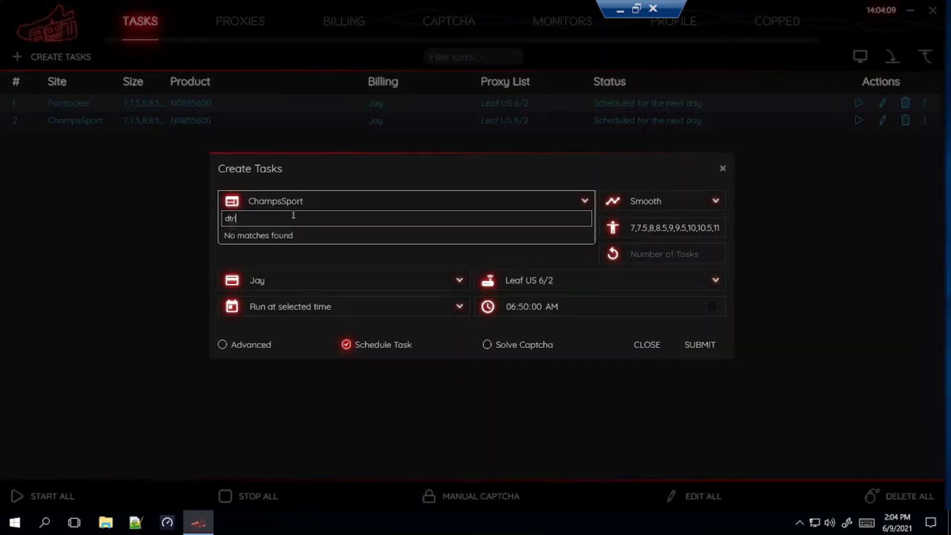
pyautogui.press('BackSpace')
pyautogui.write('l')
pyautogui.press('Return')
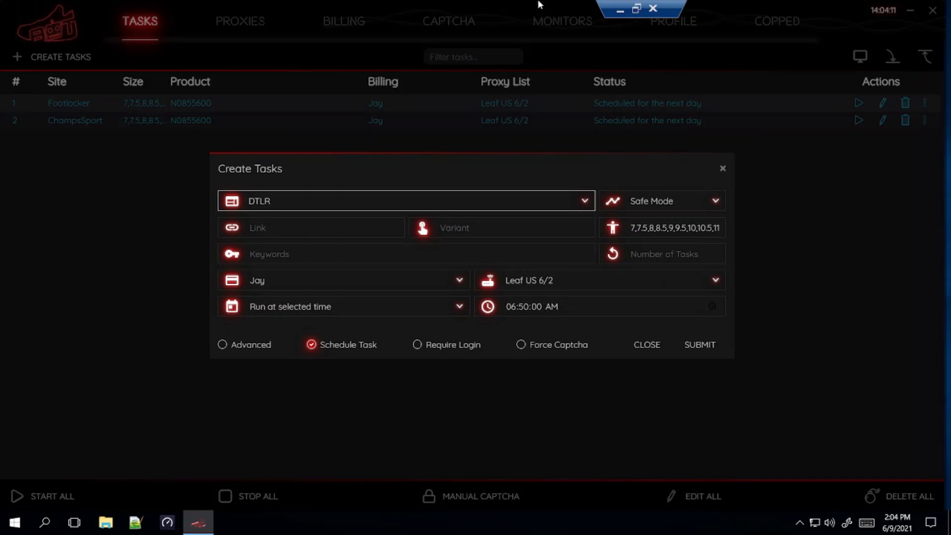
# Switch the DTLR task to Cyborg3.0 mode and focus the Link, Variant and Keywords fields
pyautogui.click(678, 196)
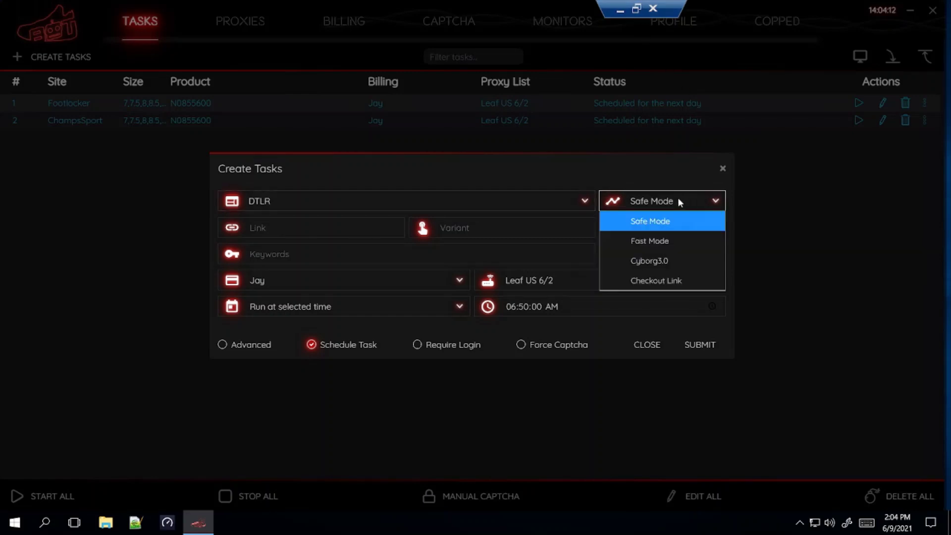
pyautogui.click(648, 261)
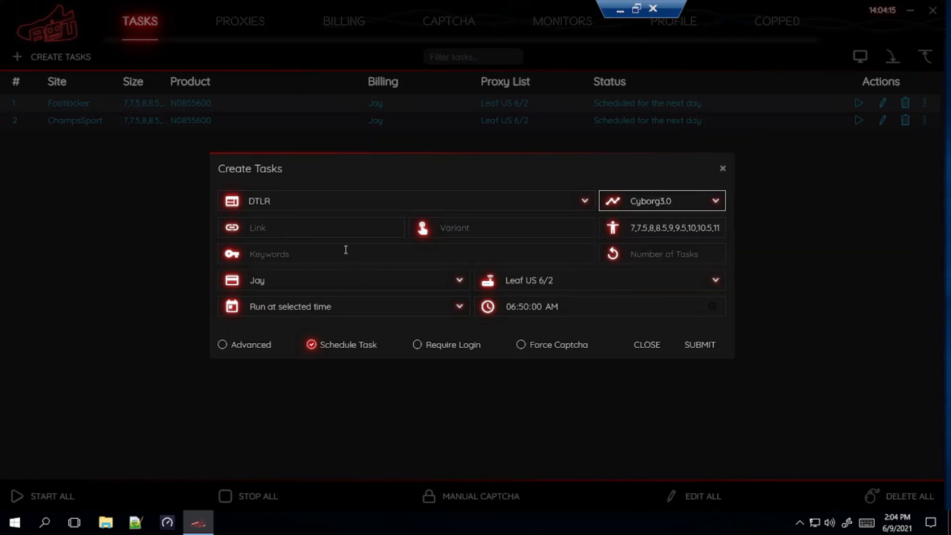
pyautogui.click(343, 231)
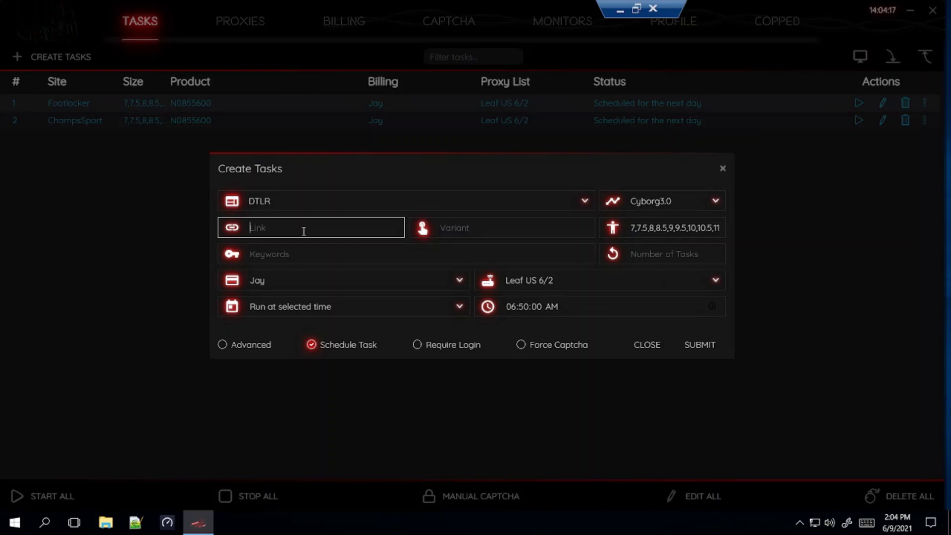
pyautogui.click(481, 229)
pyautogui.click(305, 251)
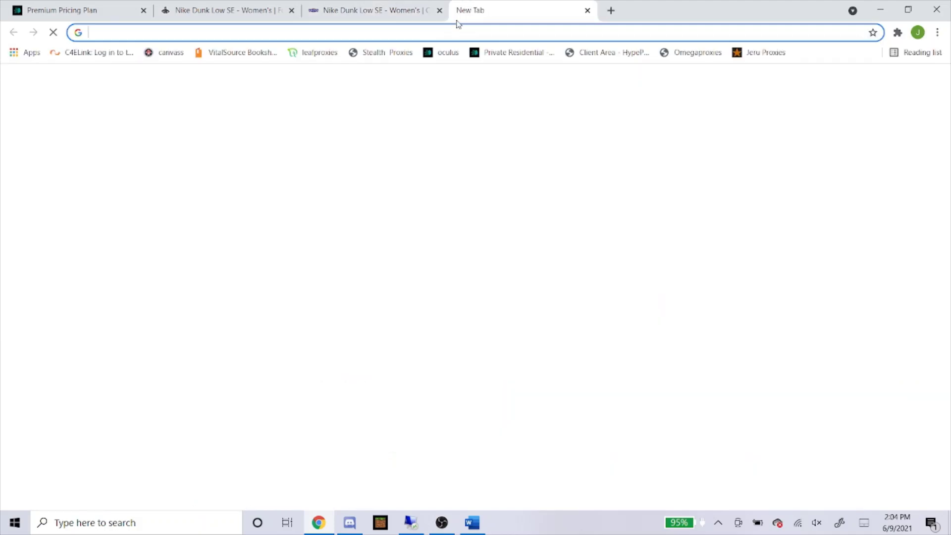
# Open DTLR's releases calendar in a new Chrome tab and dismiss the newsletter popup
pyautogui.click(462, 12)
pyautogui.write('dtlr.com')
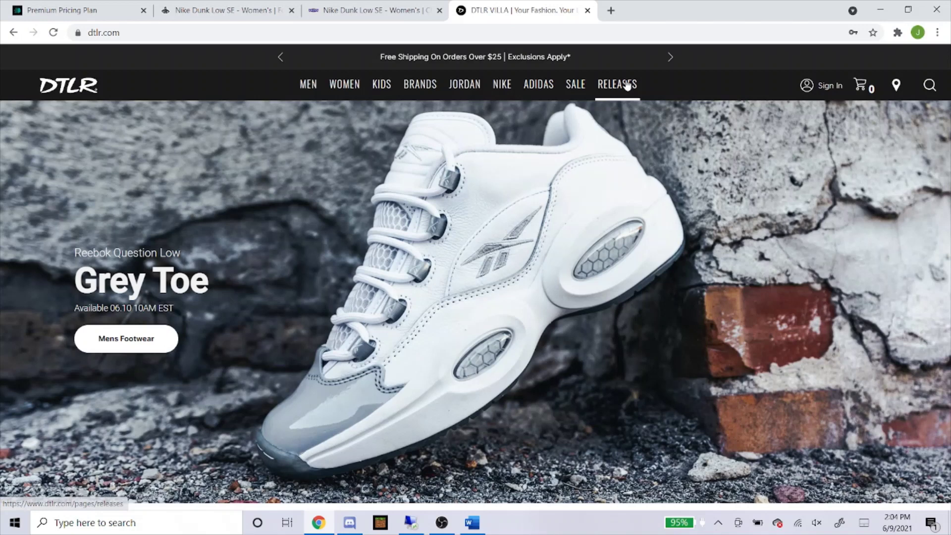
pyautogui.click(616, 84)
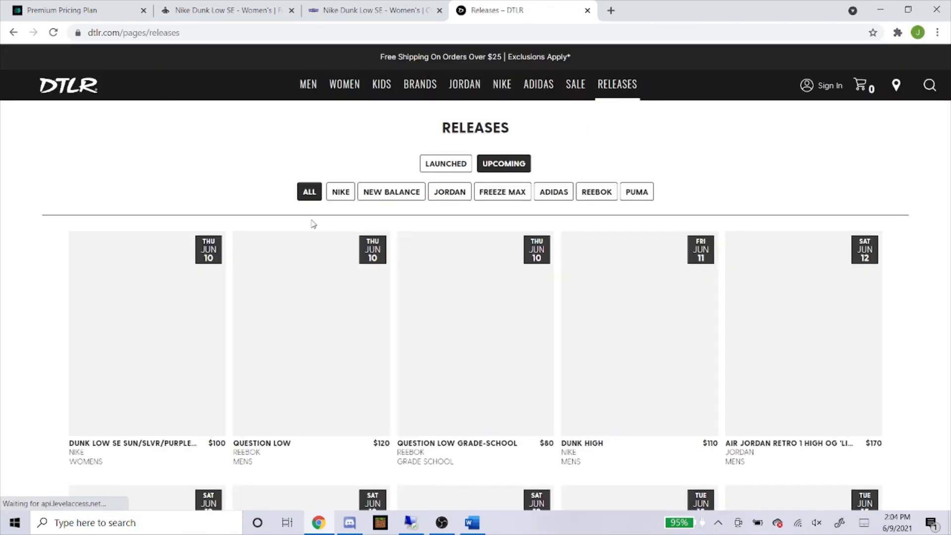
pyautogui.scroll(-1, 313, 225)
pyautogui.scroll(-1, 294, 235)
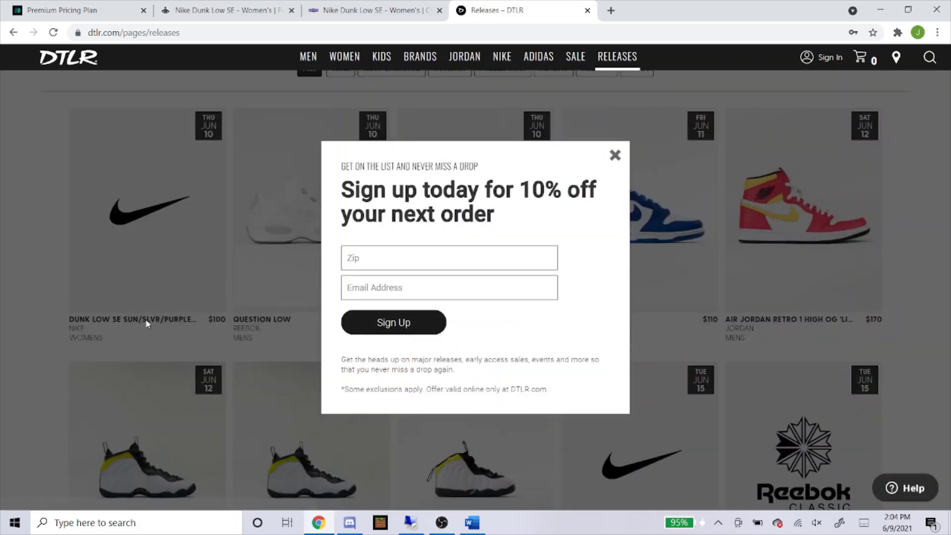
pyautogui.click(147, 322)
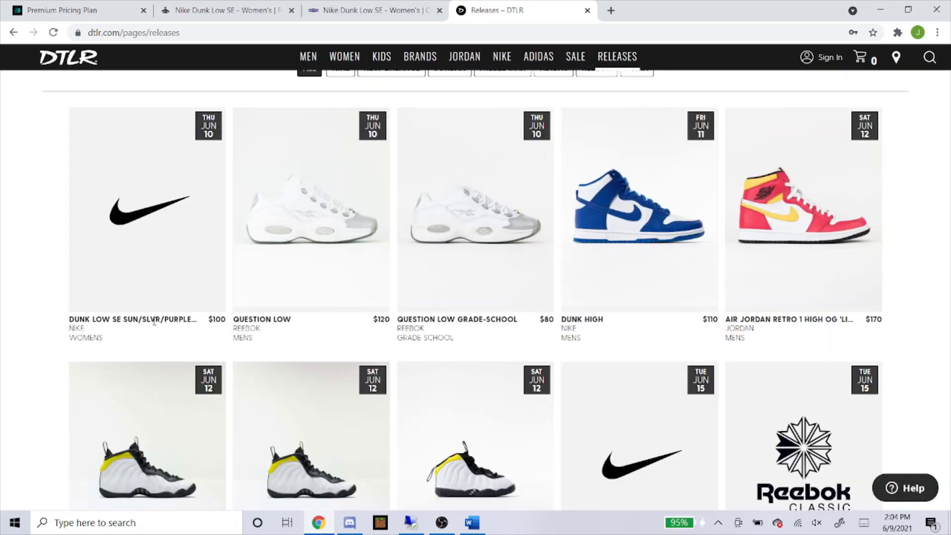
pyautogui.scroll(-1, 160, 216)
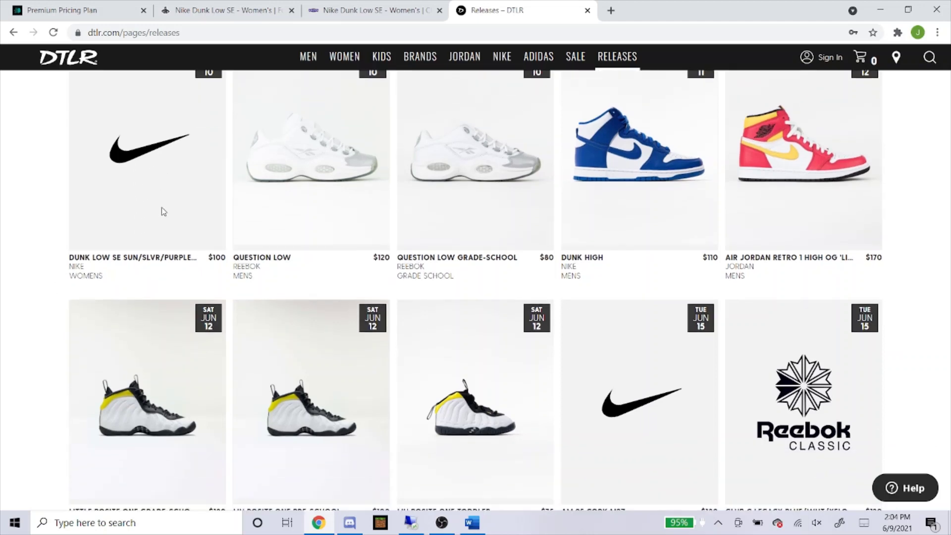
pyautogui.scroll(1, 309, 130)
pyautogui.scroll(1, 310, 130)
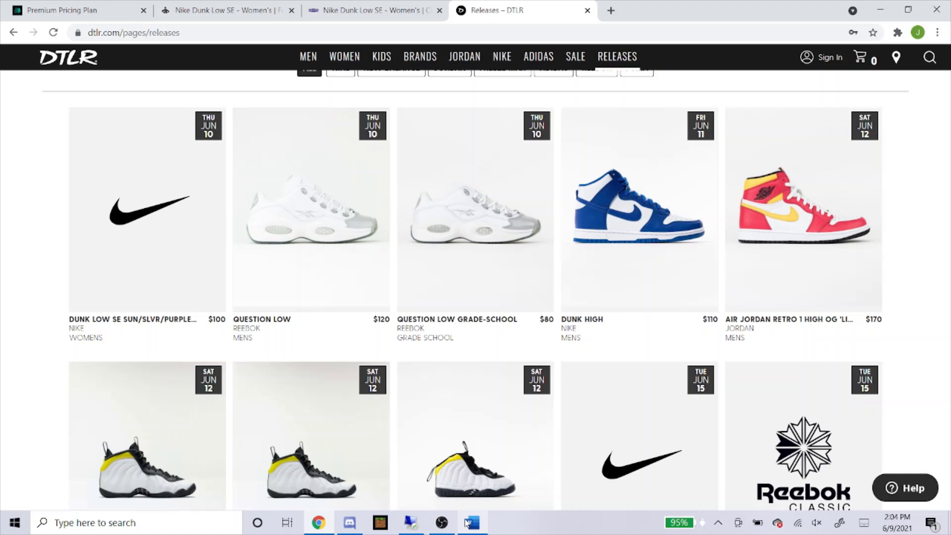
# Copy the keywords 'wmn dunk low' from the Word notes
pyautogui.click(472, 523)
pyautogui.scroll(-3, 461, 468)
pyautogui.scroll(-2, 454, 405)
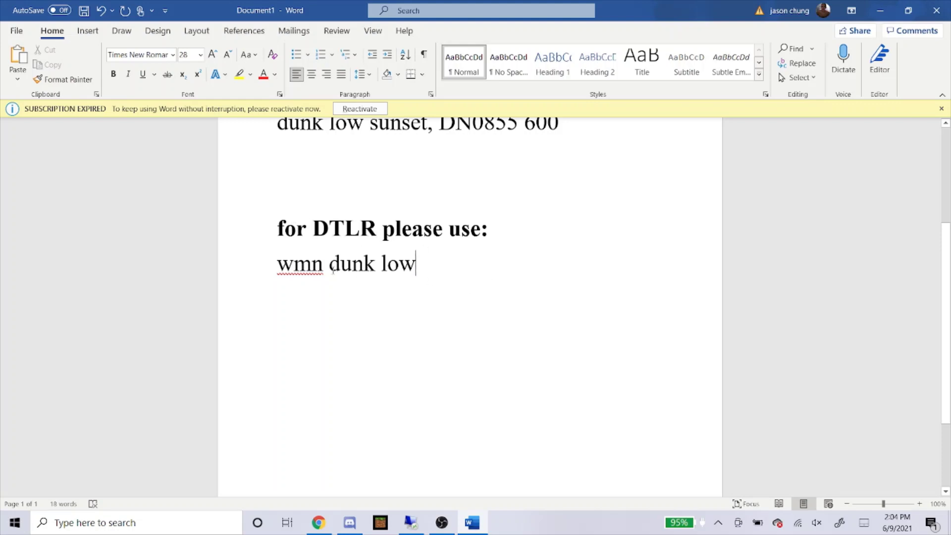
pyautogui.moveTo(418, 265); pyautogui.dragTo(279, 266)
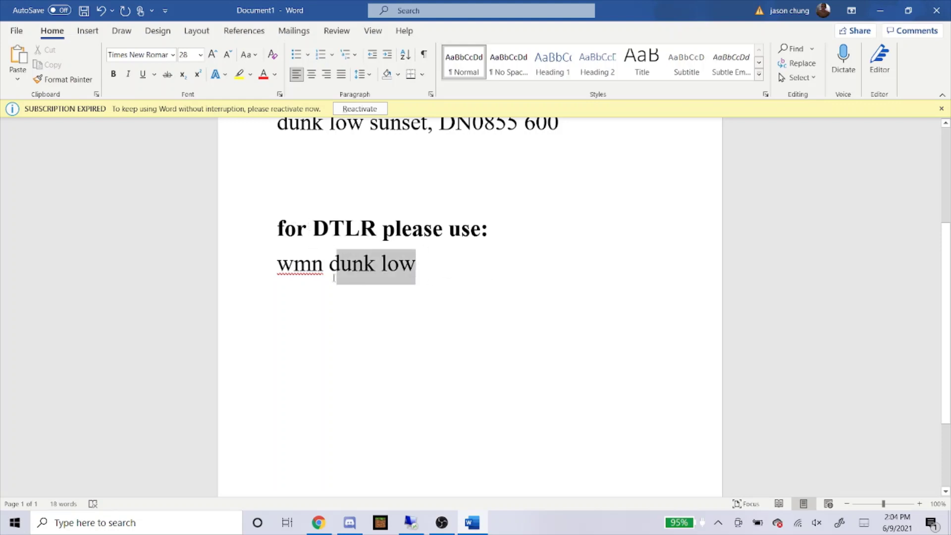
pyautogui.rightClick(322, 274)
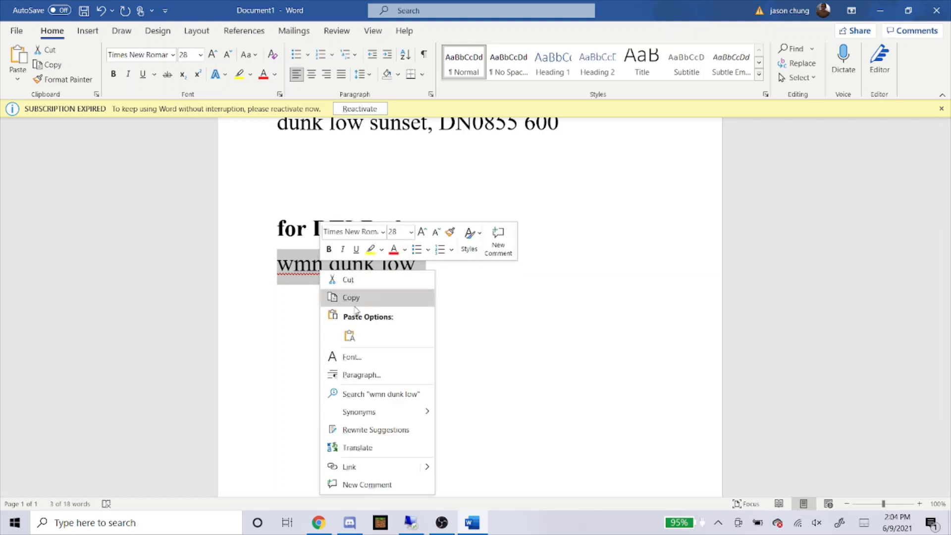
pyautogui.click(350, 297)
pyautogui.click(516, 310)
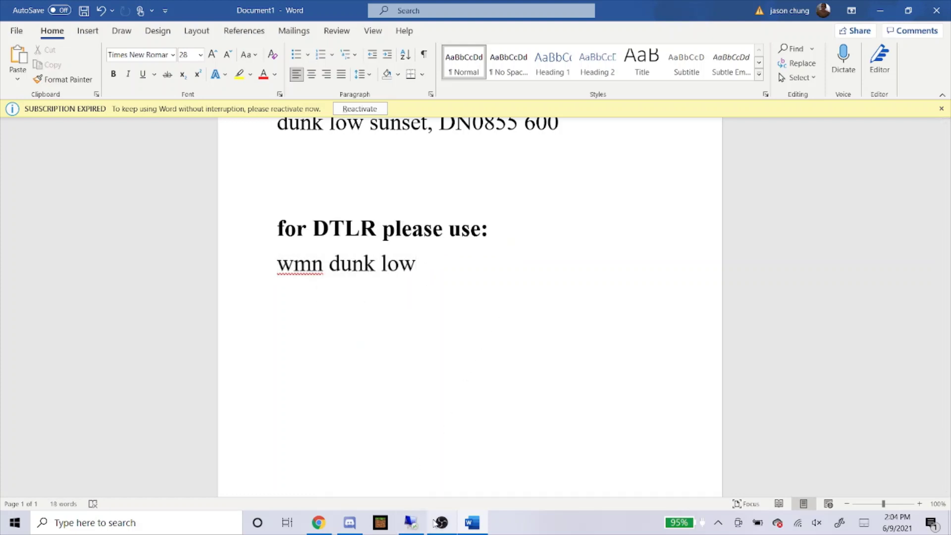
# Paste 'wmn dunk low' into the DTLR task's Keywords field
pyautogui.click(420, 524)
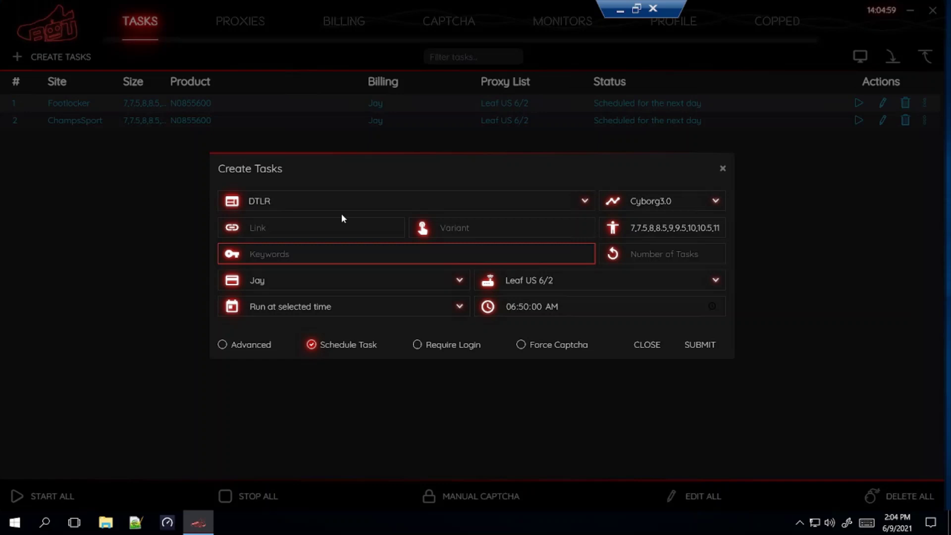
pyautogui.rightClick(354, 256)
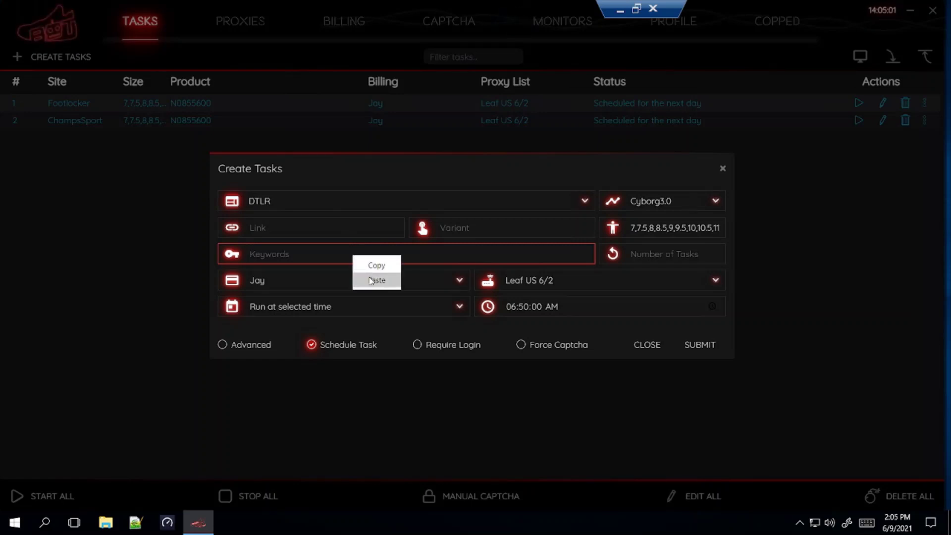
pyautogui.click(377, 281)
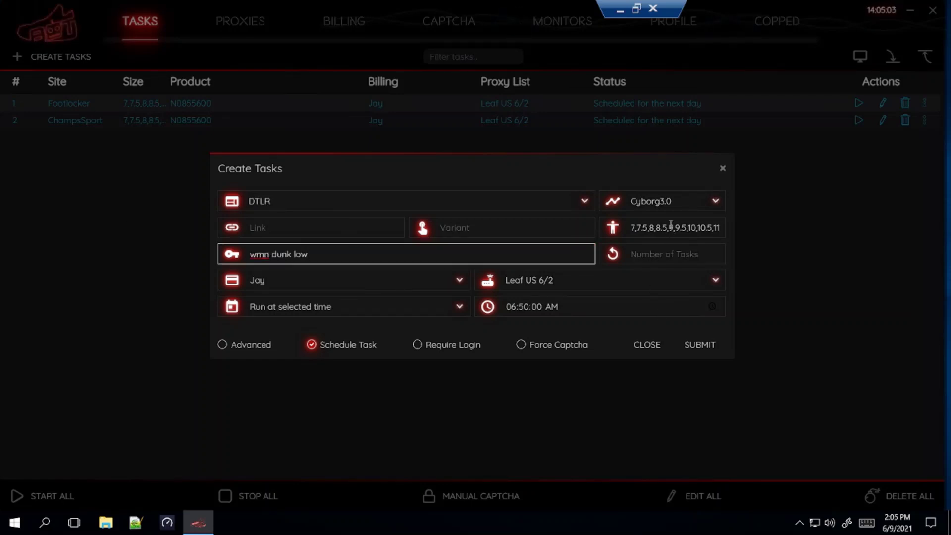
pyautogui.click(338, 233)
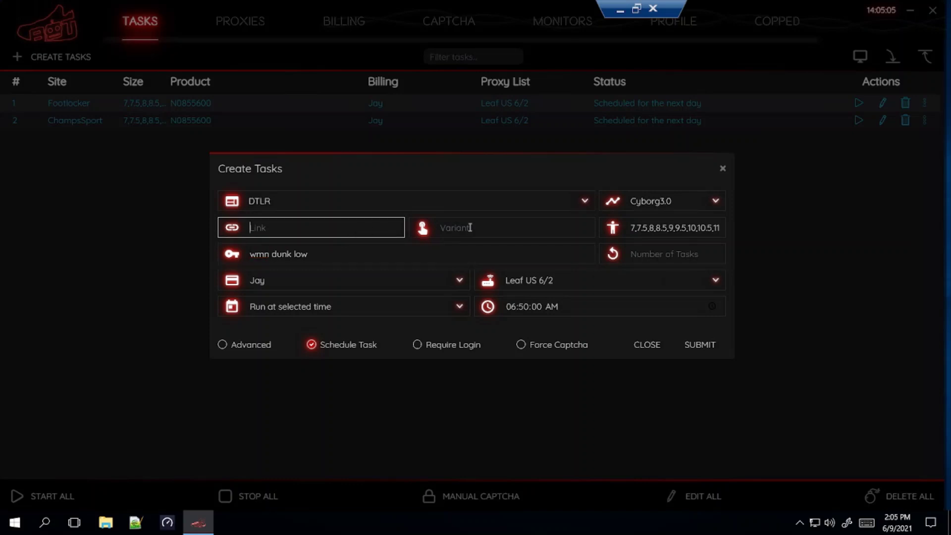
pyautogui.click(468, 232)
# Choose the Oculus ISPs 6/8 proxy list for the DTLR task
pyautogui.click(548, 283)
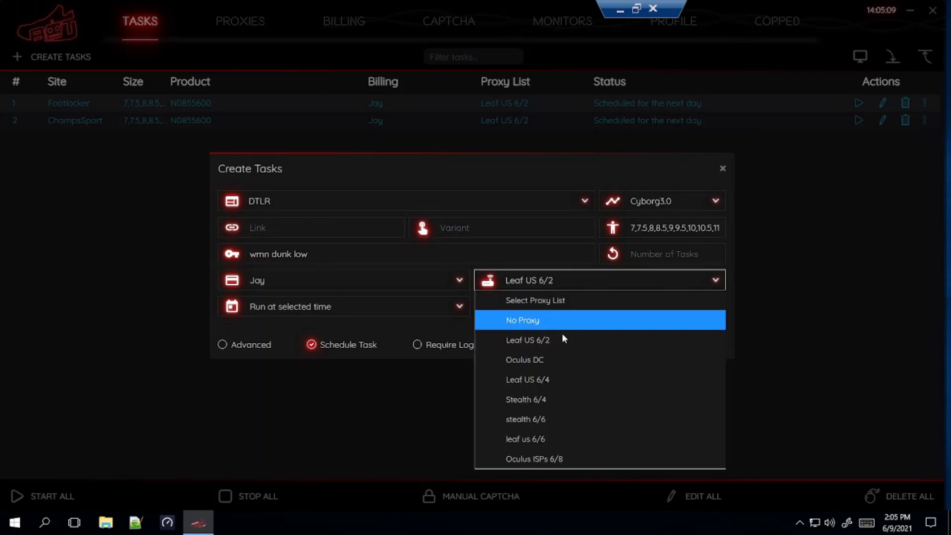
pyautogui.click(558, 460)
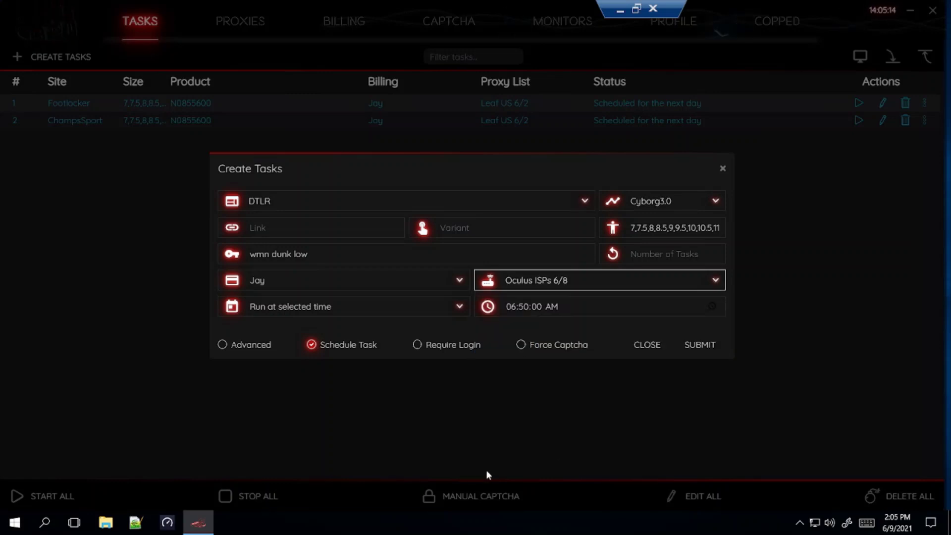
pyautogui.click(503, 324)
# Set start 06:57 AM and both timeouts to 3000 ms, then submit the DTLR task
pyautogui.click(521, 307)
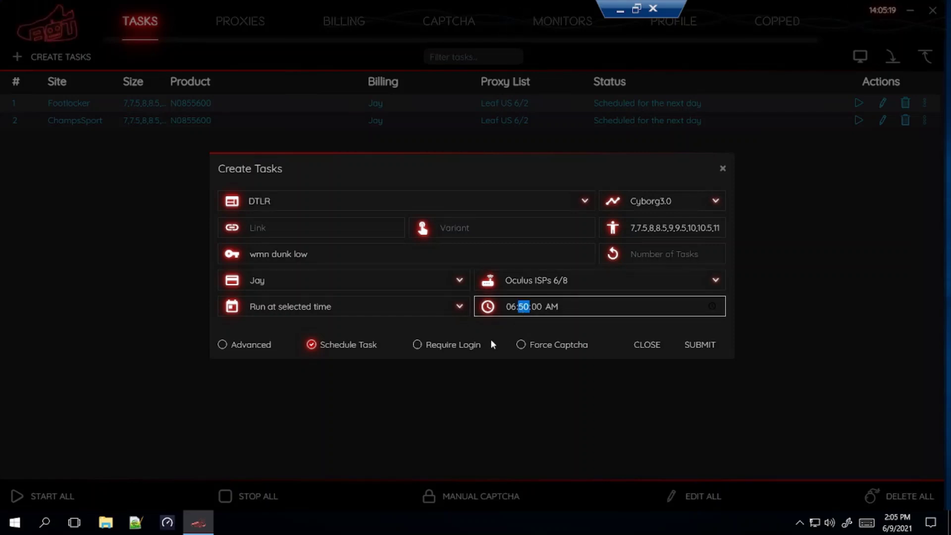
pyautogui.write('5')
pyautogui.write('7')
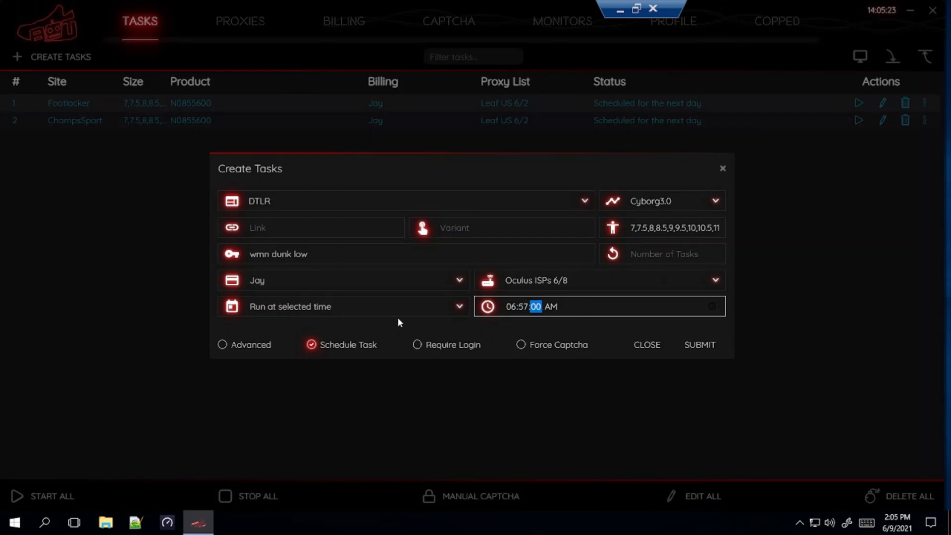
pyautogui.click(397, 317)
pyautogui.click(251, 345)
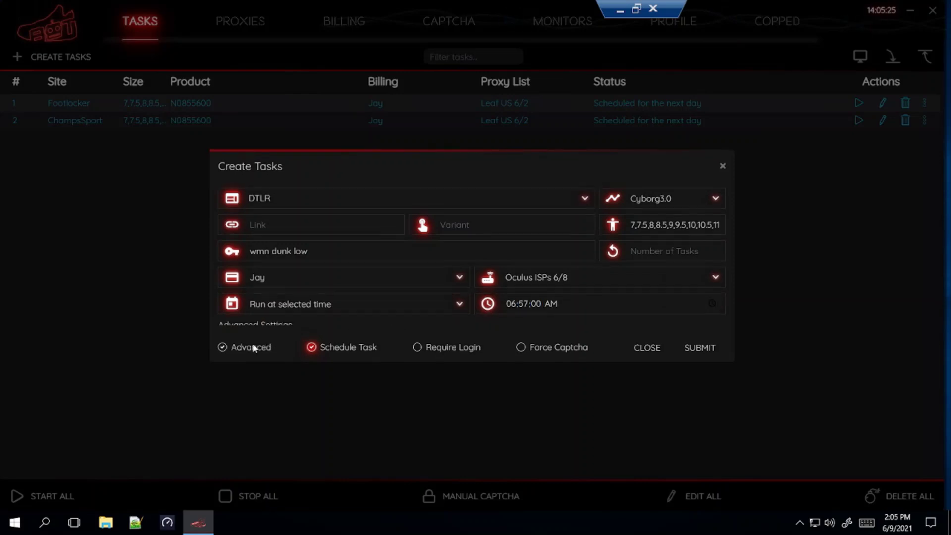
pyautogui.click(291, 304)
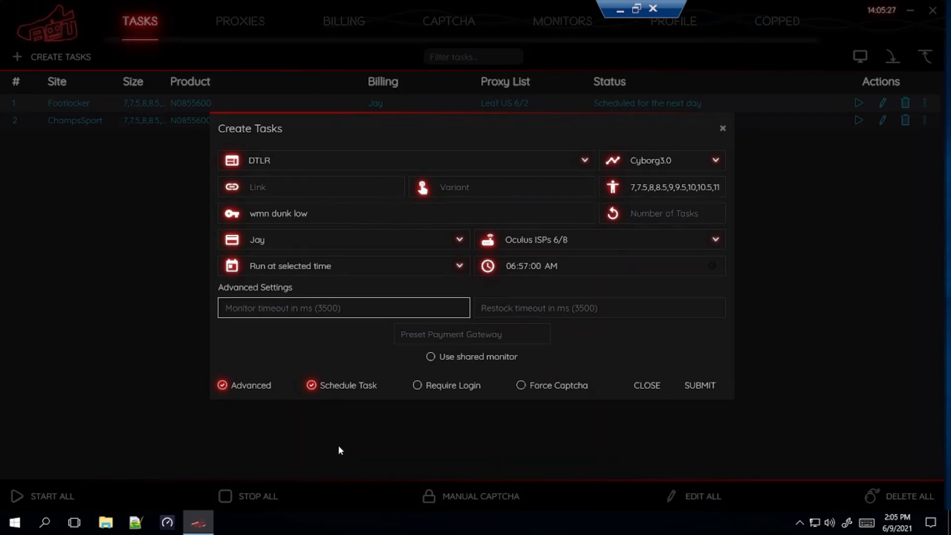
pyautogui.write('3000')
pyautogui.press('Tab')
pyautogui.write('30')
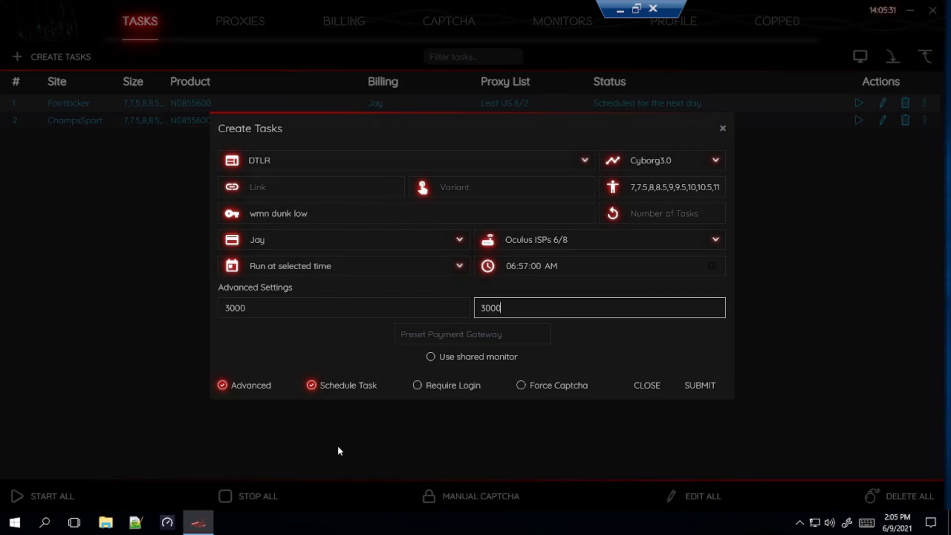
pyautogui.click(328, 348)
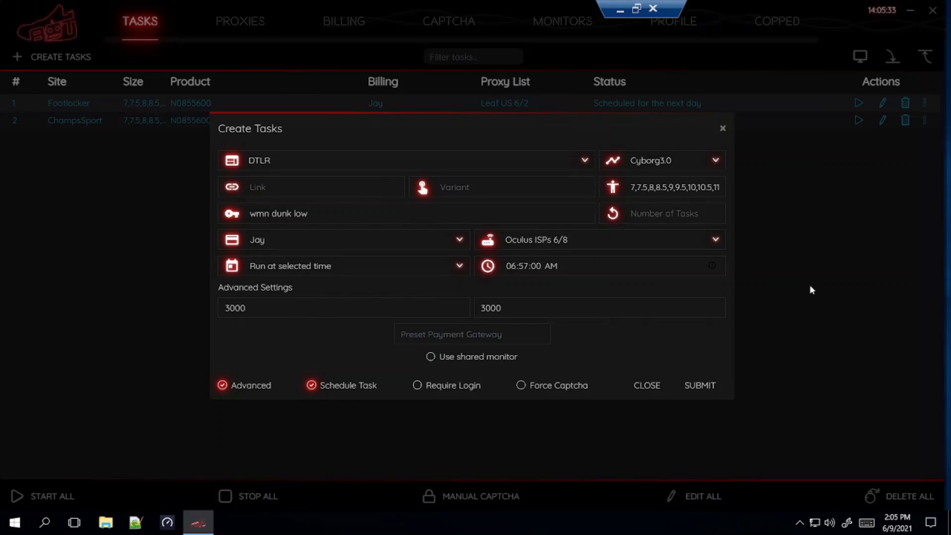
pyautogui.click(708, 384)
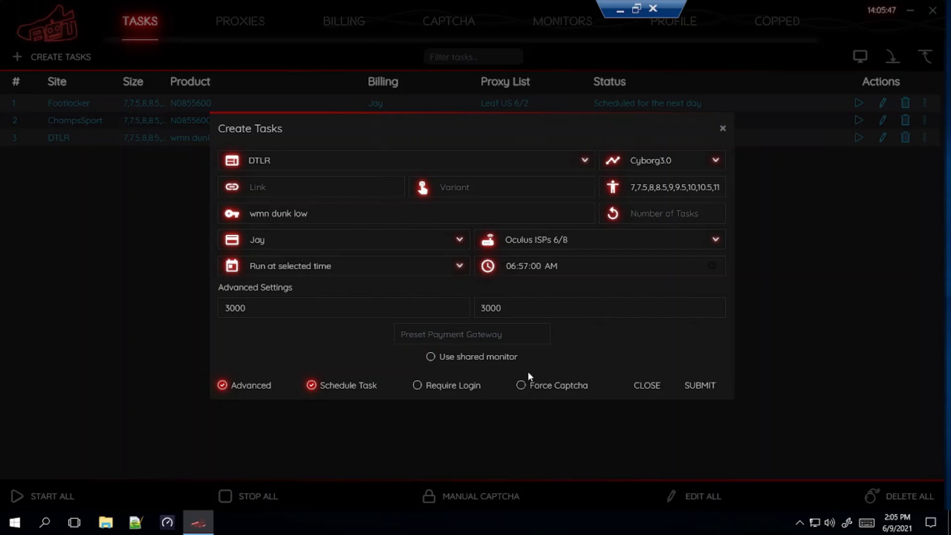
pyautogui.click(648, 387)
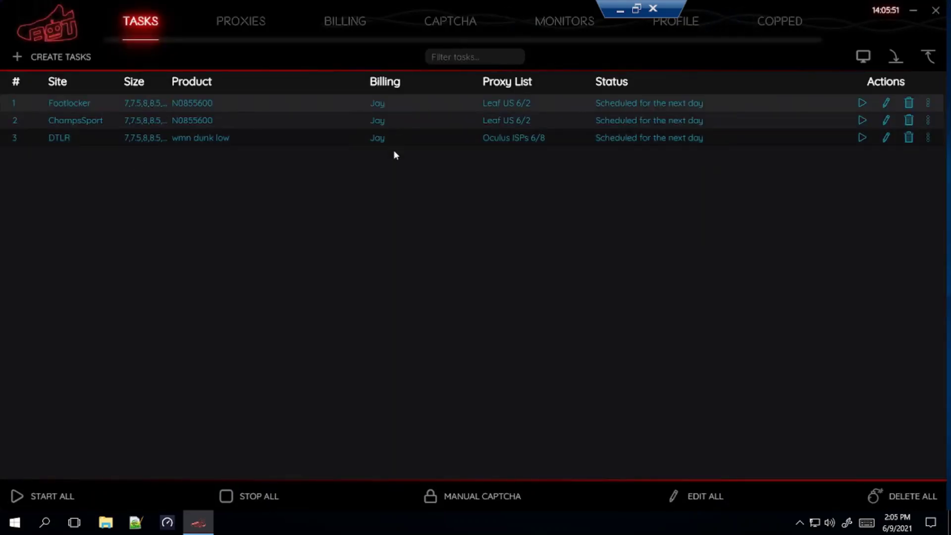
# Start a fourth task set to Kith in Cyborg3.0 mode, then minimize NSB
pyautogui.click(62, 57)
pyautogui.click(306, 169)
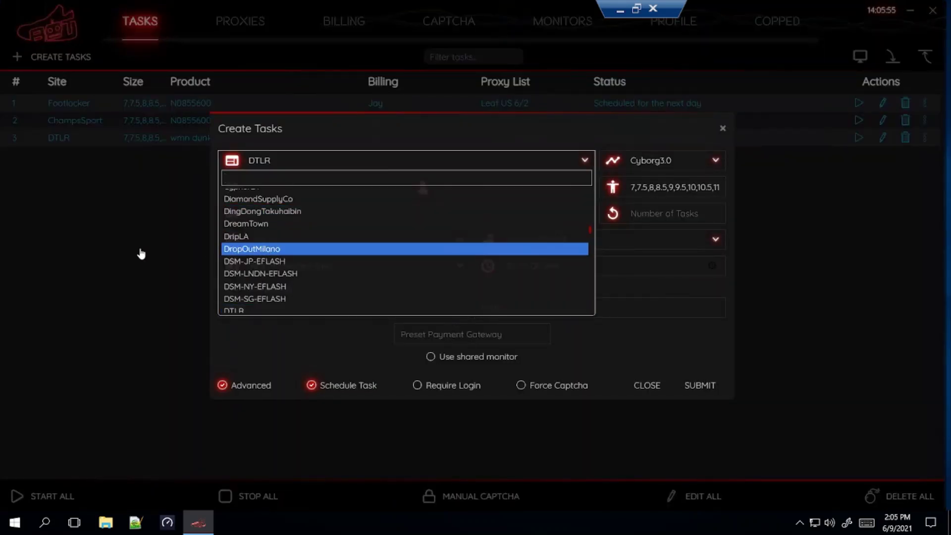
pyautogui.write('kith')
pyautogui.press('Return')
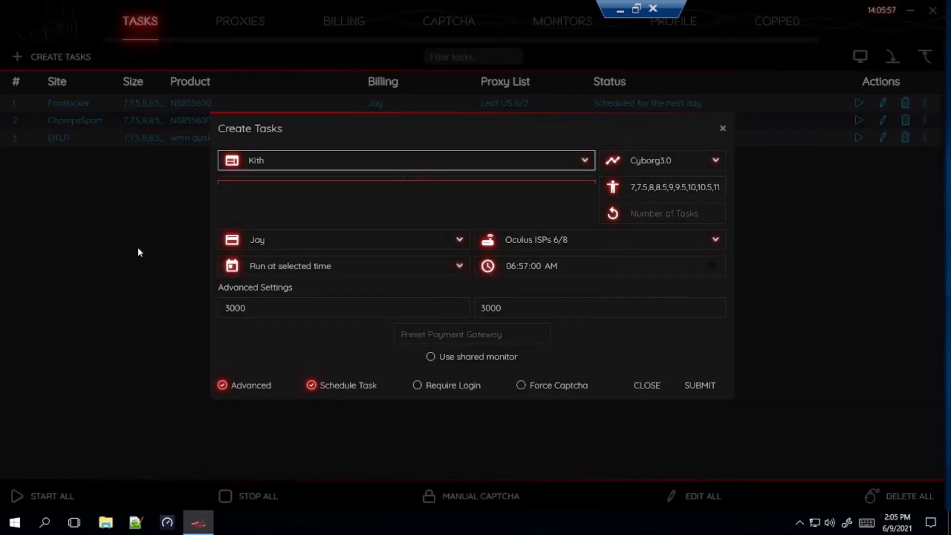
pyautogui.click(647, 160)
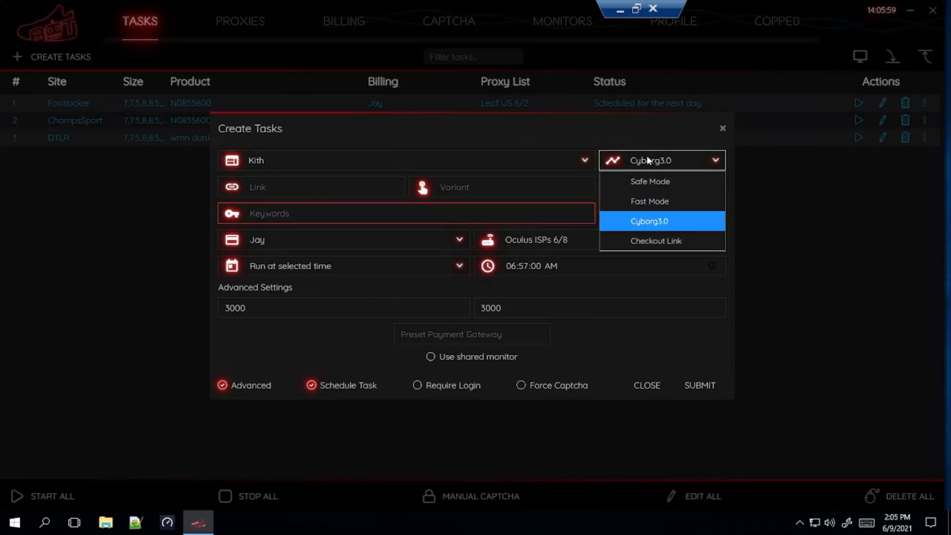
pyautogui.click(363, 188)
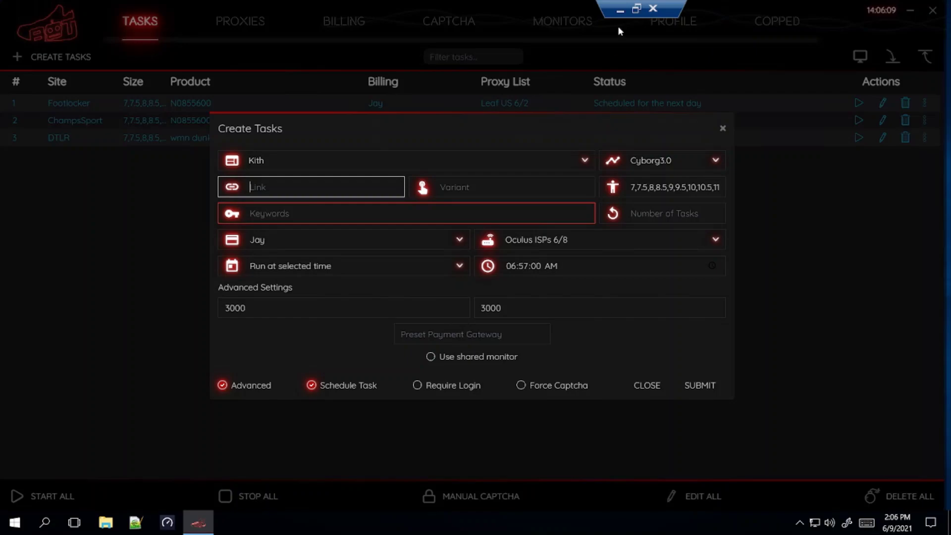
pyautogui.click(620, 10)
pyautogui.scroll(3, 418, 273)
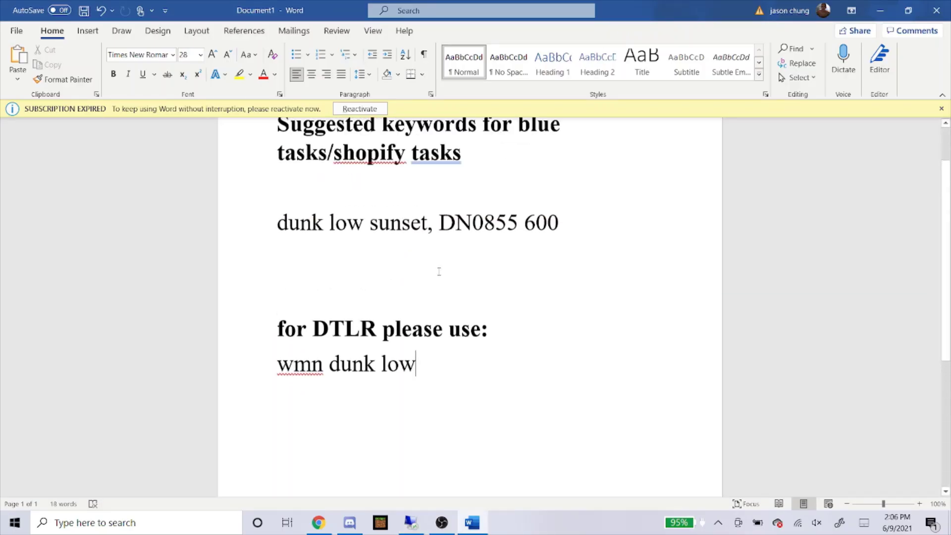
pyautogui.scroll(2, 439, 269)
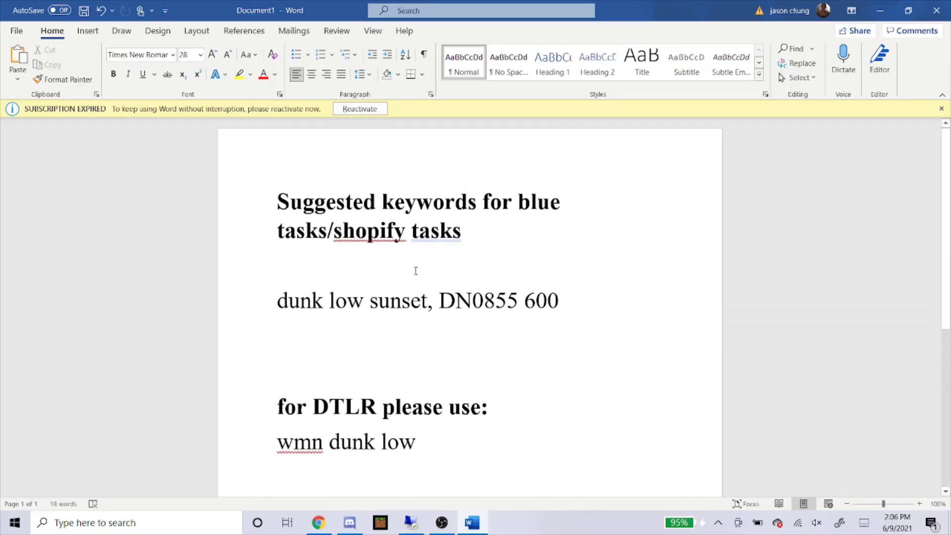
# Select and copy the blue-task keyword line 'dunk low sunset, DN0855 600' in Word
pyautogui.moveTo(563, 301); pyautogui.dragTo(281, 304)
pyautogui.hotkey('ctrl', 'c')
pyautogui.rightClick(312, 308)
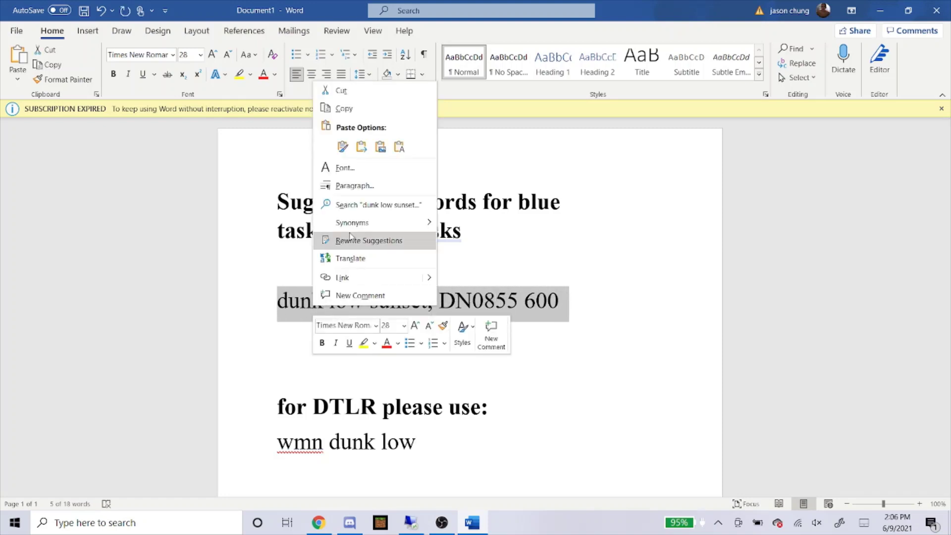
pyautogui.click(346, 109)
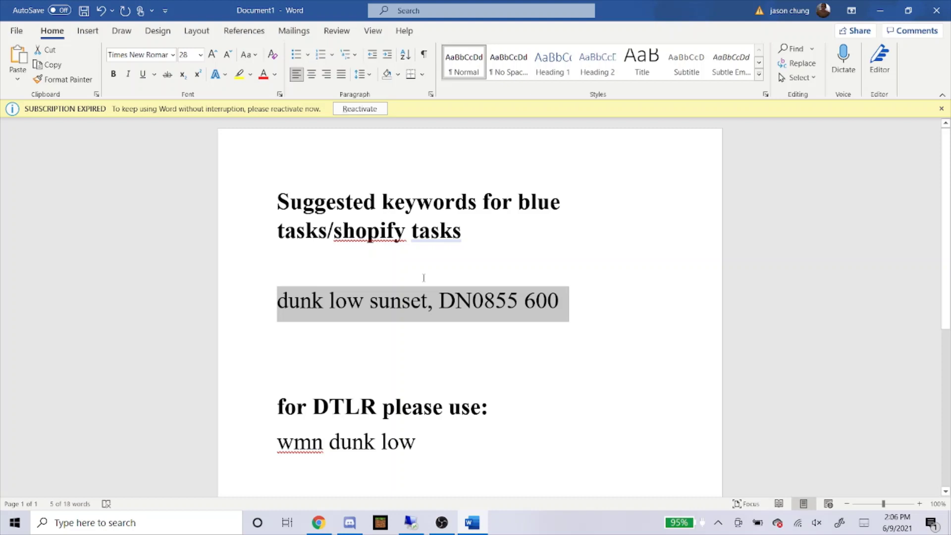
pyautogui.click(553, 315)
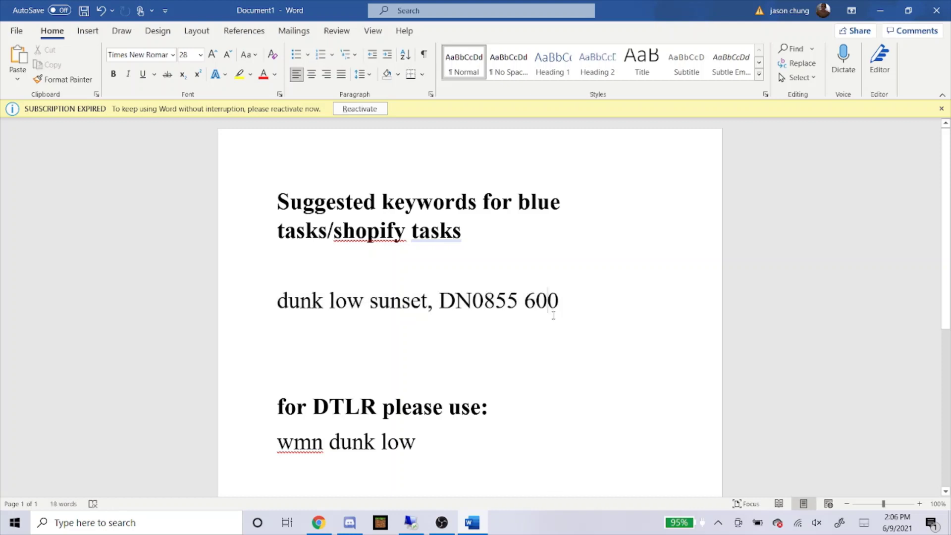
# Paste 'dunk low sunset, DN0855 600' into the Kith task's Keywords field
pyautogui.click(413, 524)
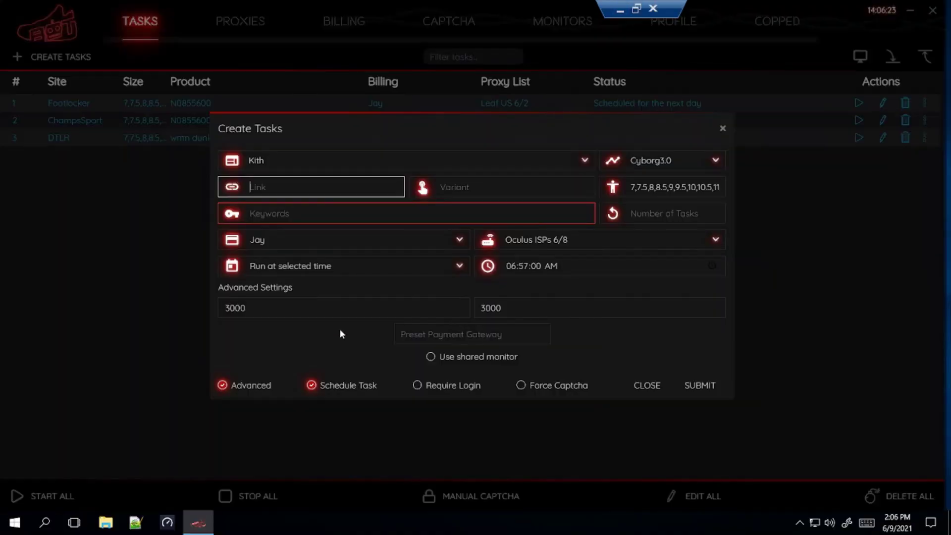
pyautogui.click(326, 215)
pyautogui.rightClick(327, 214)
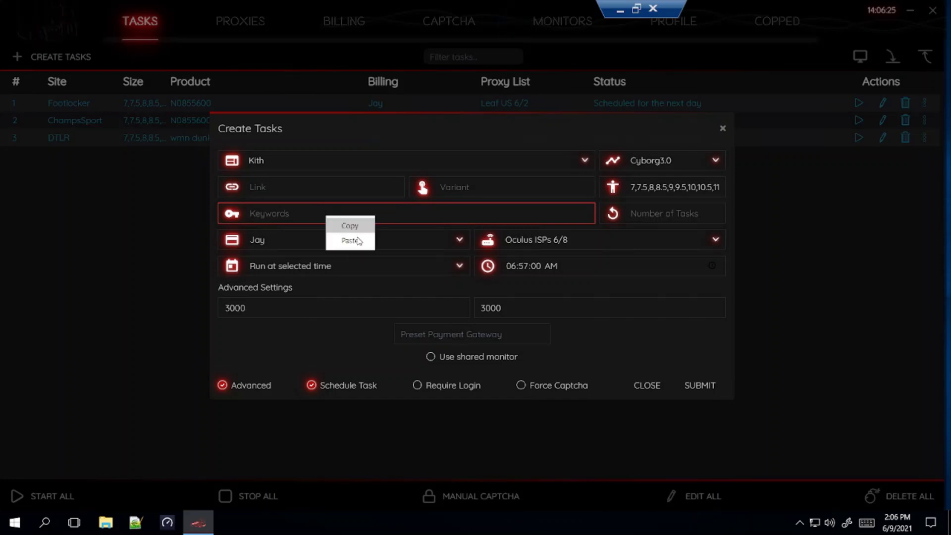
pyautogui.click(357, 239)
pyautogui.hotkey('ctrl', 'v')
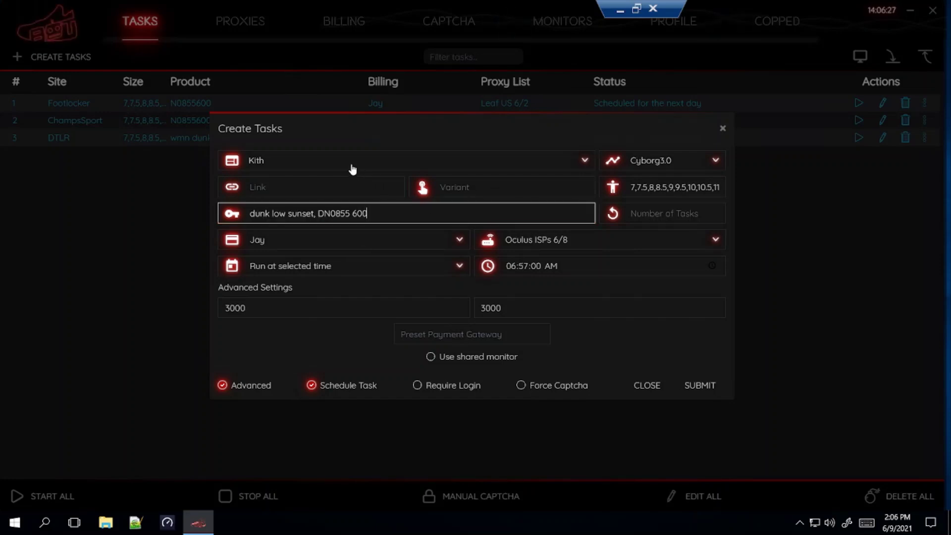
# Keep Cyborg3.0 mode, set the proxy list to No Proxy, and submit the Kith task
pyautogui.click(617, 161)
pyautogui.click(561, 234)
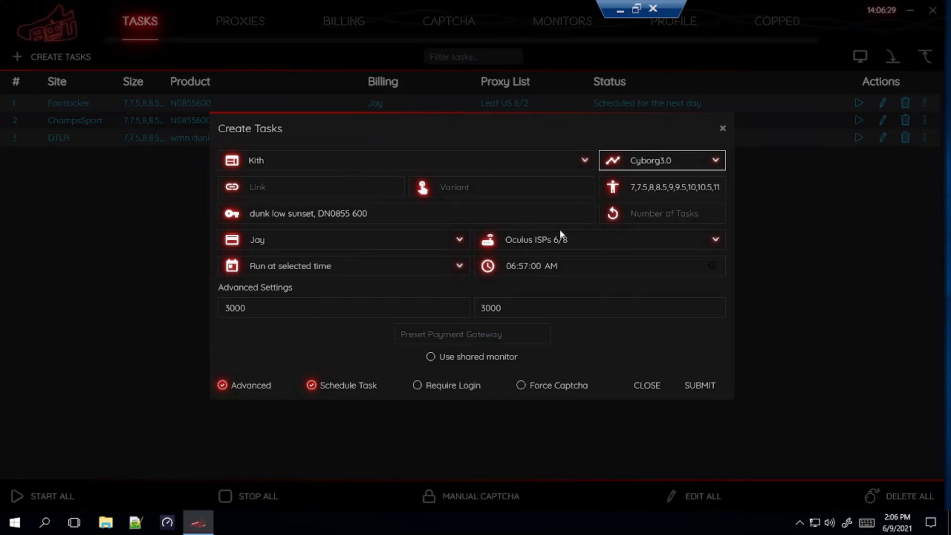
pyautogui.click(517, 243)
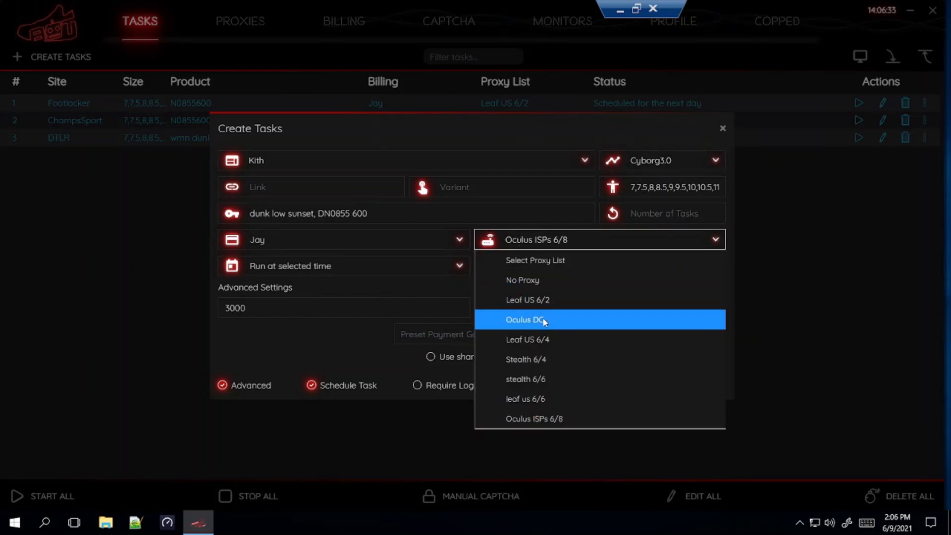
pyautogui.click(547, 281)
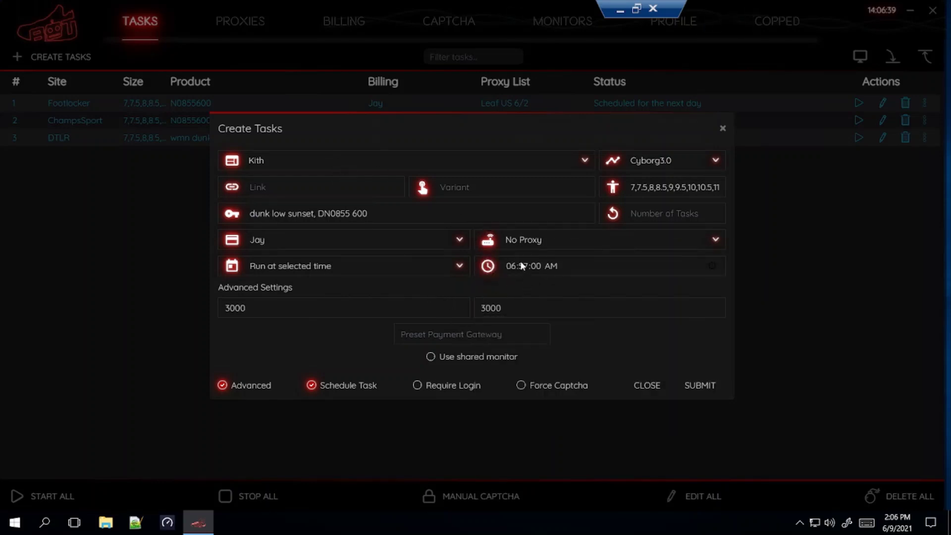
pyautogui.click(342, 308)
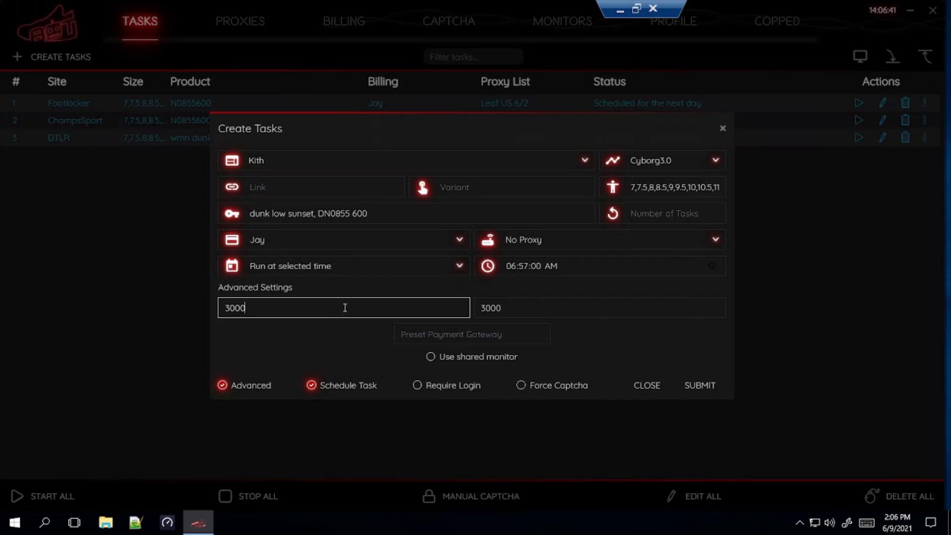
pyautogui.click(524, 305)
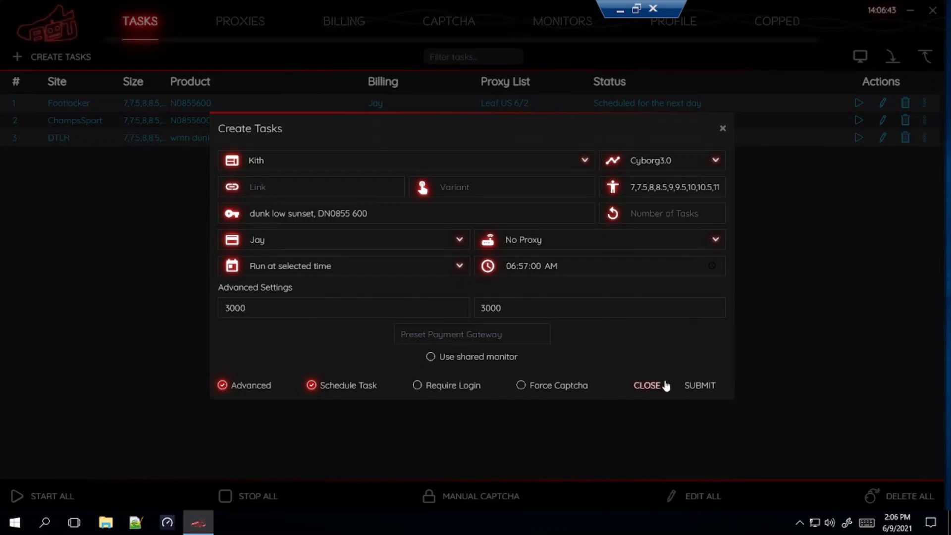
pyautogui.click(687, 386)
pyautogui.click(647, 386)
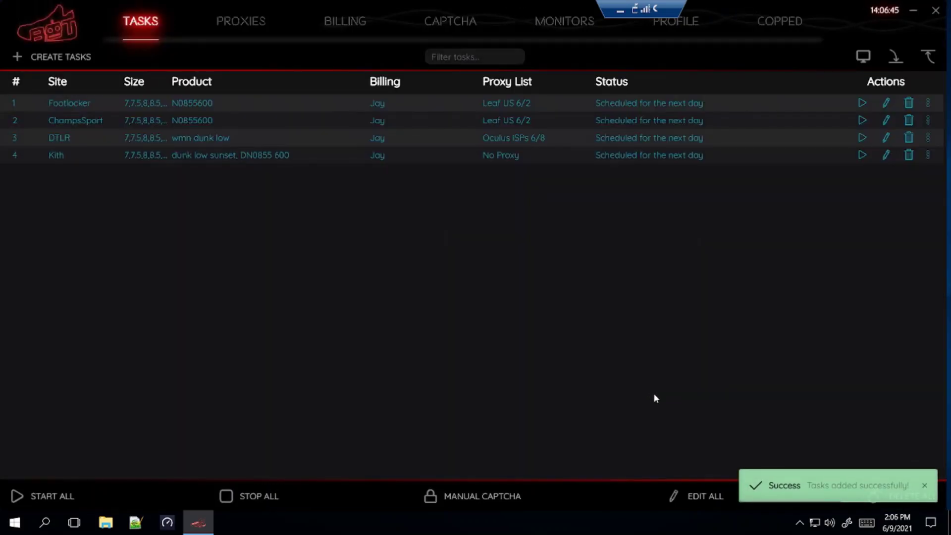